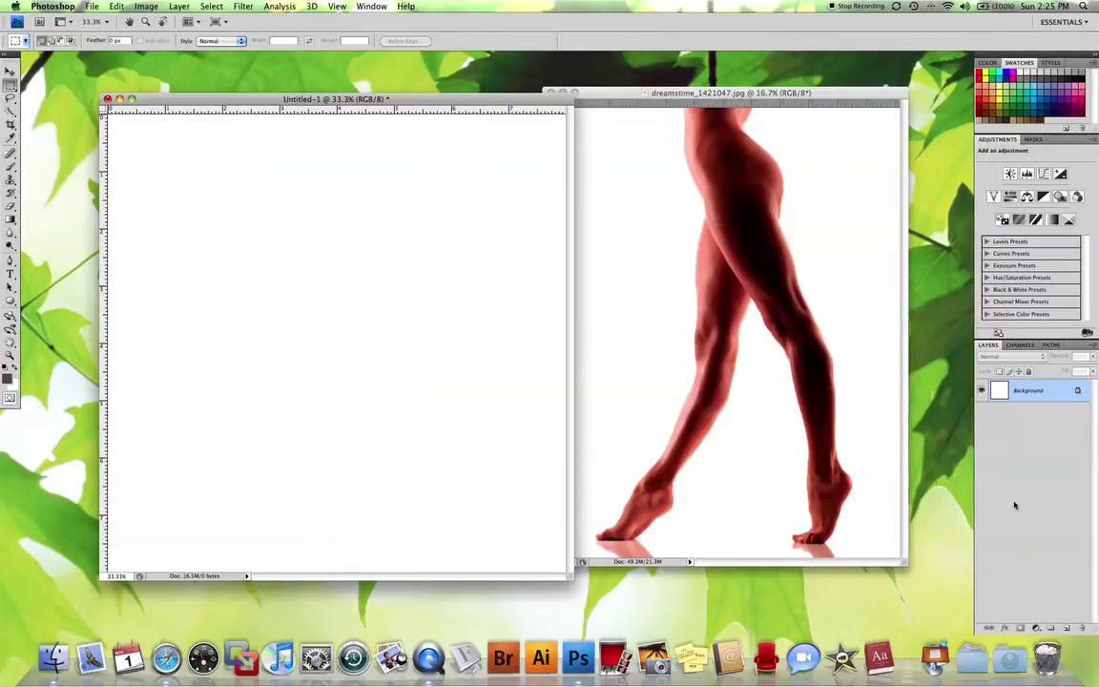
Step: Select the white background around the legs in dreamstime_1421047.jpg with the Magic Wand
{"action": "left_click_drag", "start_coordinate": [460, 102], "coordinate": [450, 100]}
{"action": "left_click", "coordinate": [816, 107]}
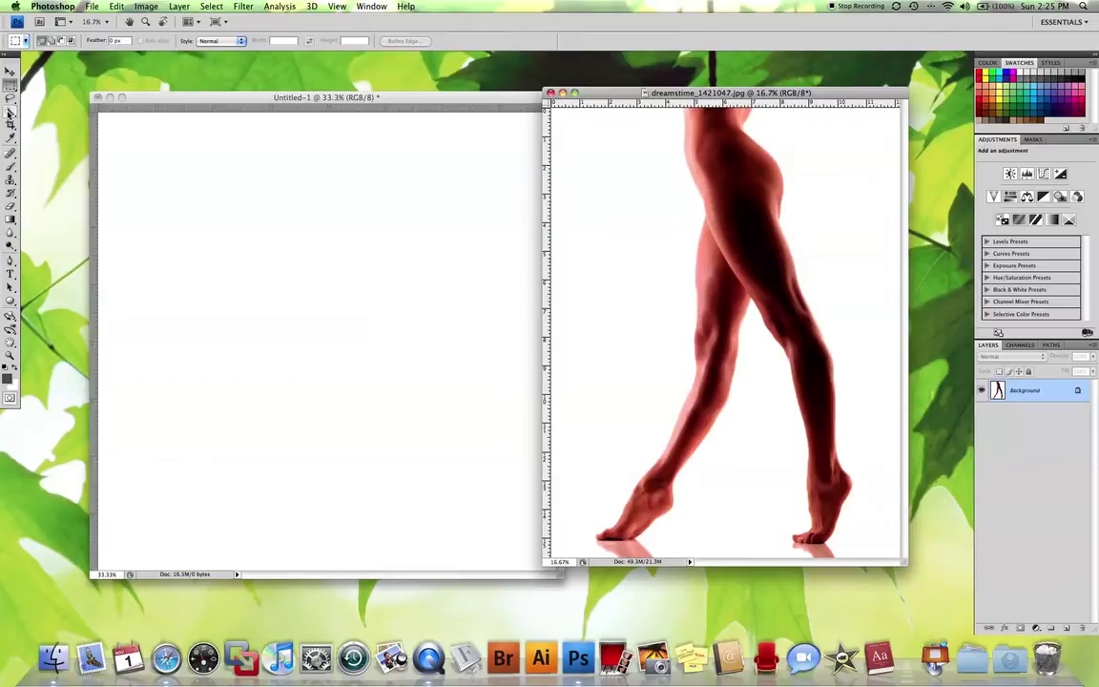
{"action": "left_click_drag", "start_coordinate": [10, 110], "coordinate": [49, 124]}
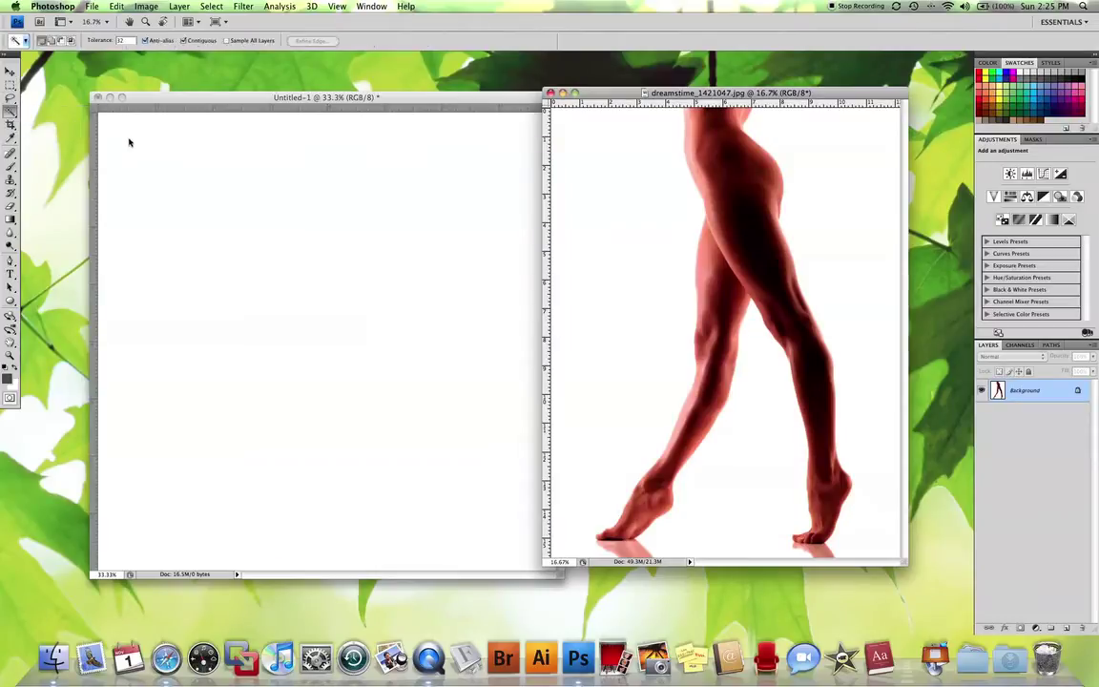
{"action": "left_click", "coordinate": [663, 216]}
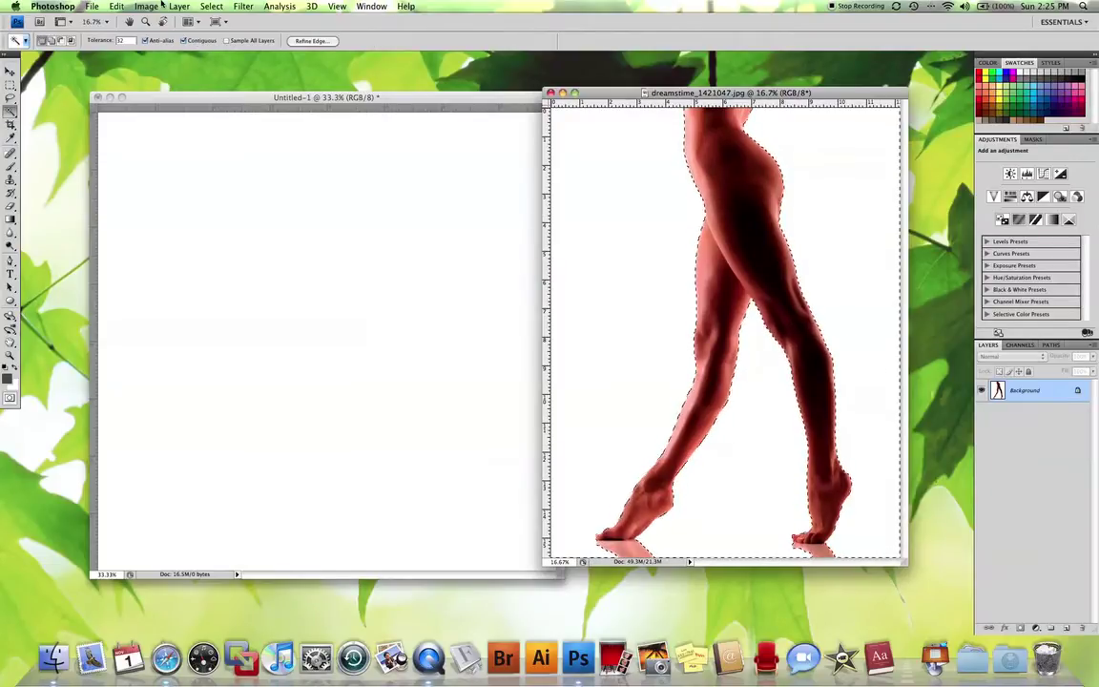
{"action": "left_click", "coordinate": [211, 5]}
Step: Invert the selection and move the legs into Untitled-1 as a new layer
{"action": "left_click", "coordinate": [206, 53]}
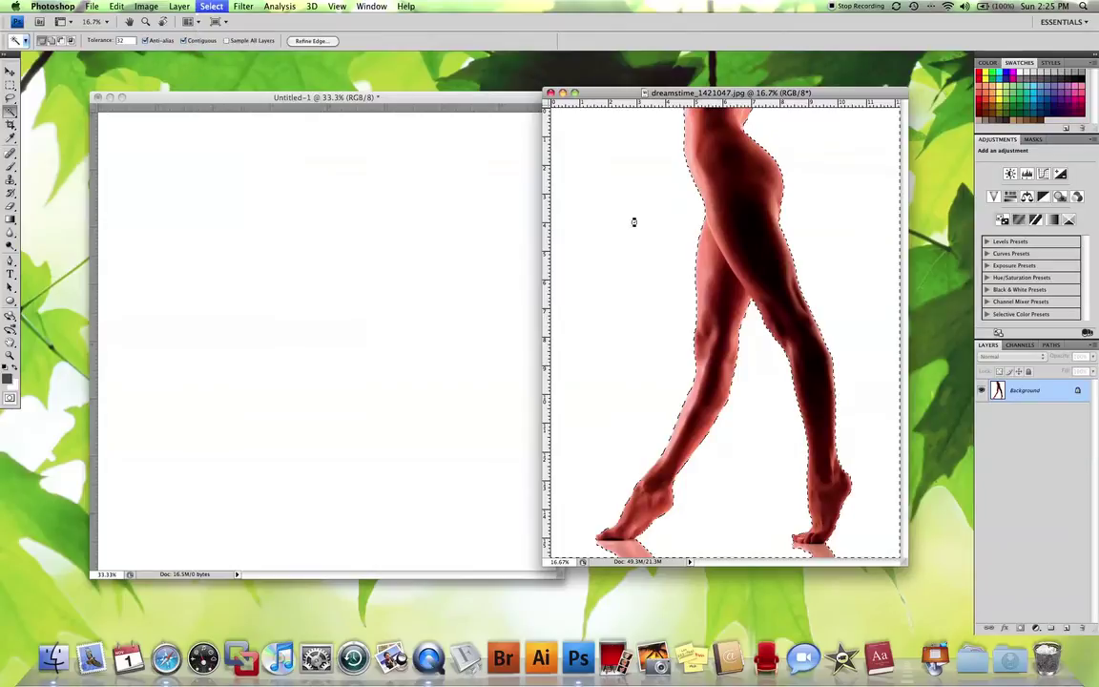
{"action": "key", "text": "v"}
{"action": "left_click_drag", "start_coordinate": [775, 270], "coordinate": [449, 279]}
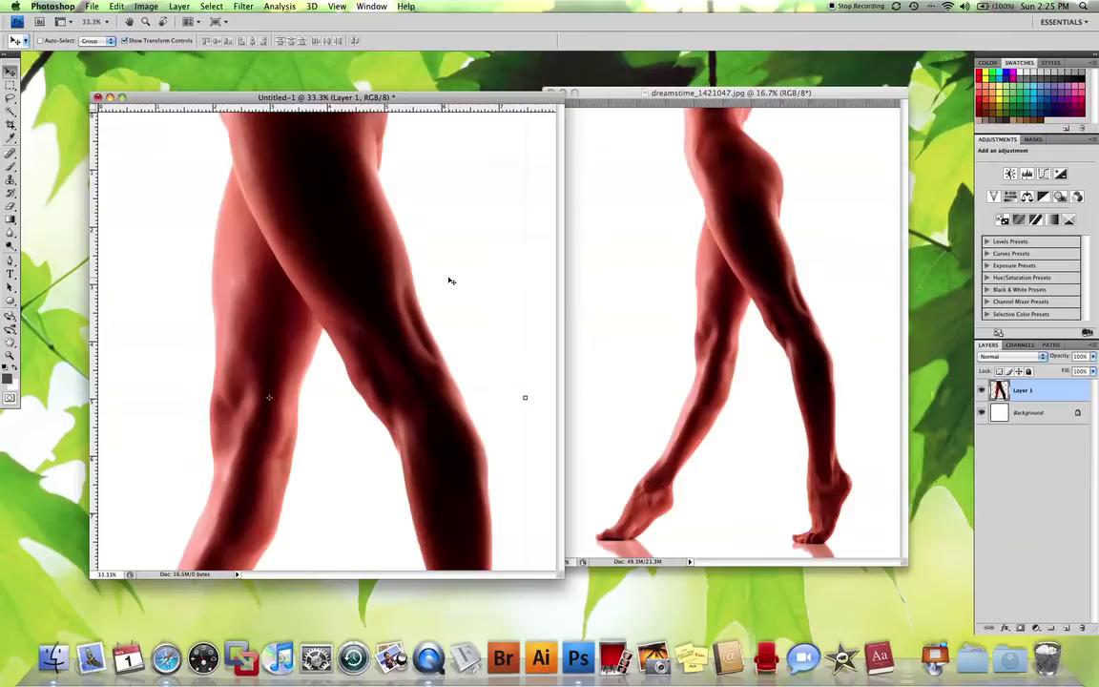
{"action": "key", "text": "super+0"}
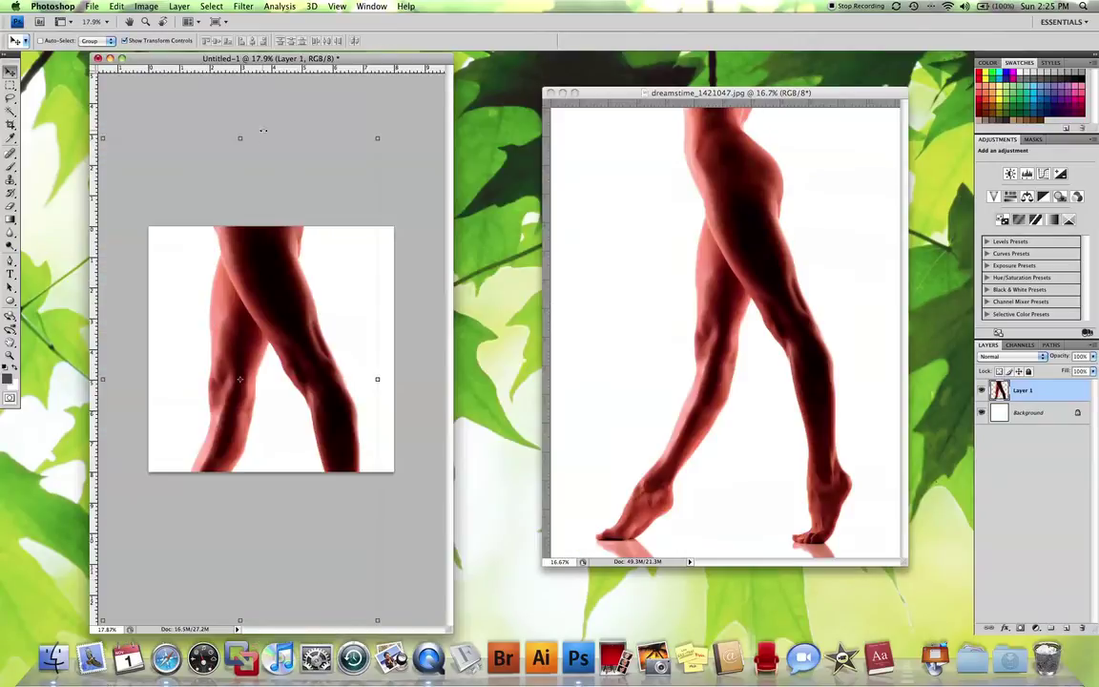
Step: Scale the legs down to fit the canvas height and commit the transform
{"action": "left_click_drag", "start_coordinate": [377, 138], "coordinate": [294, 282]}
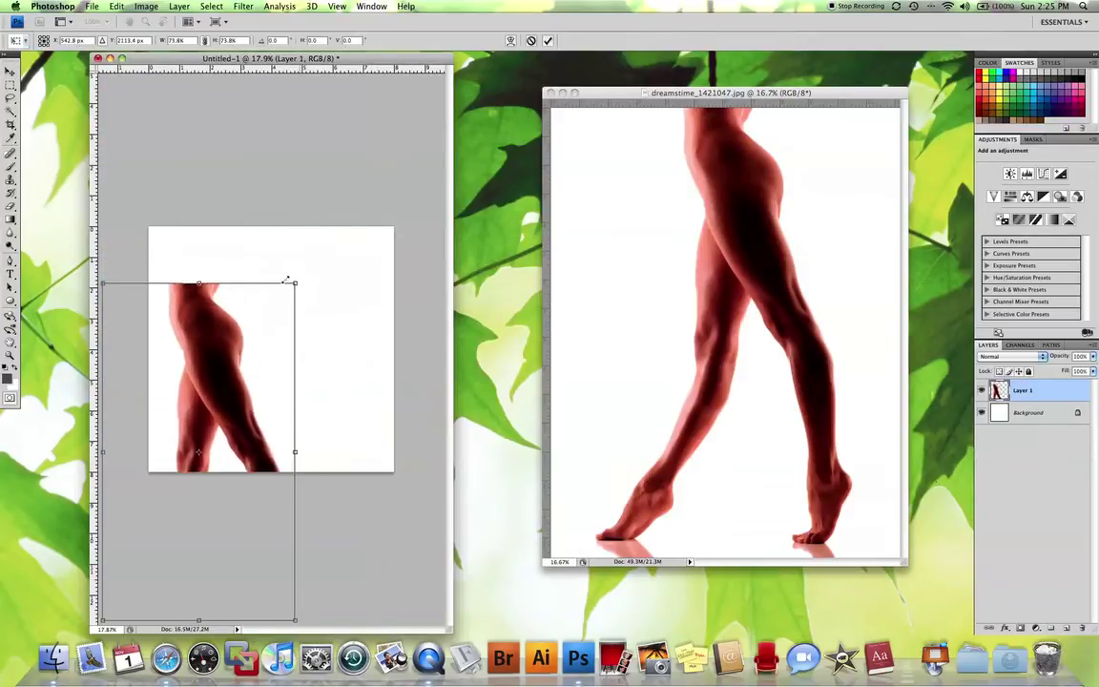
{"action": "left_click_drag", "start_coordinate": [241, 351], "coordinate": [312, 289]}
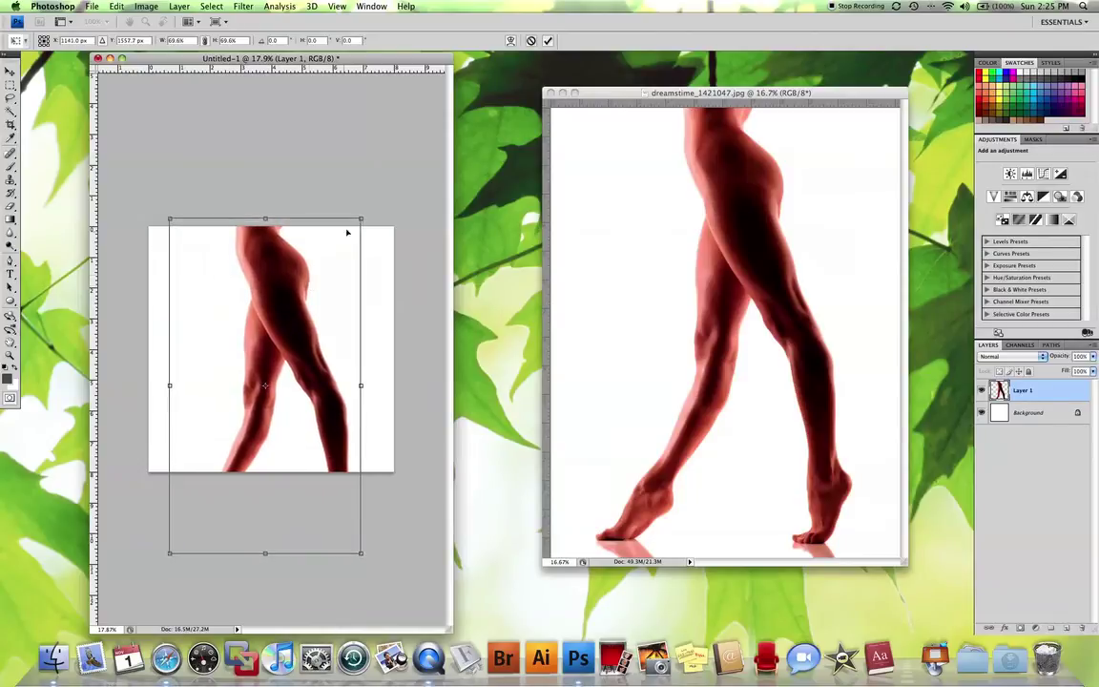
{"action": "left_click_drag", "start_coordinate": [362, 218], "coordinate": [333, 255]}
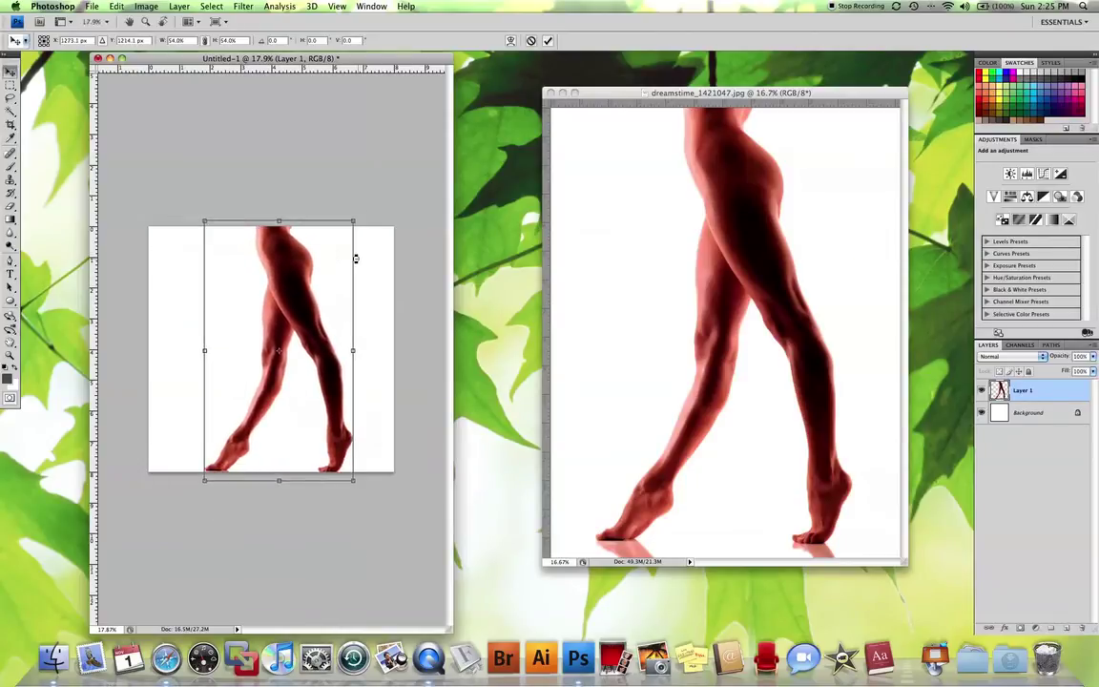
{"action": "key", "text": "Return"}
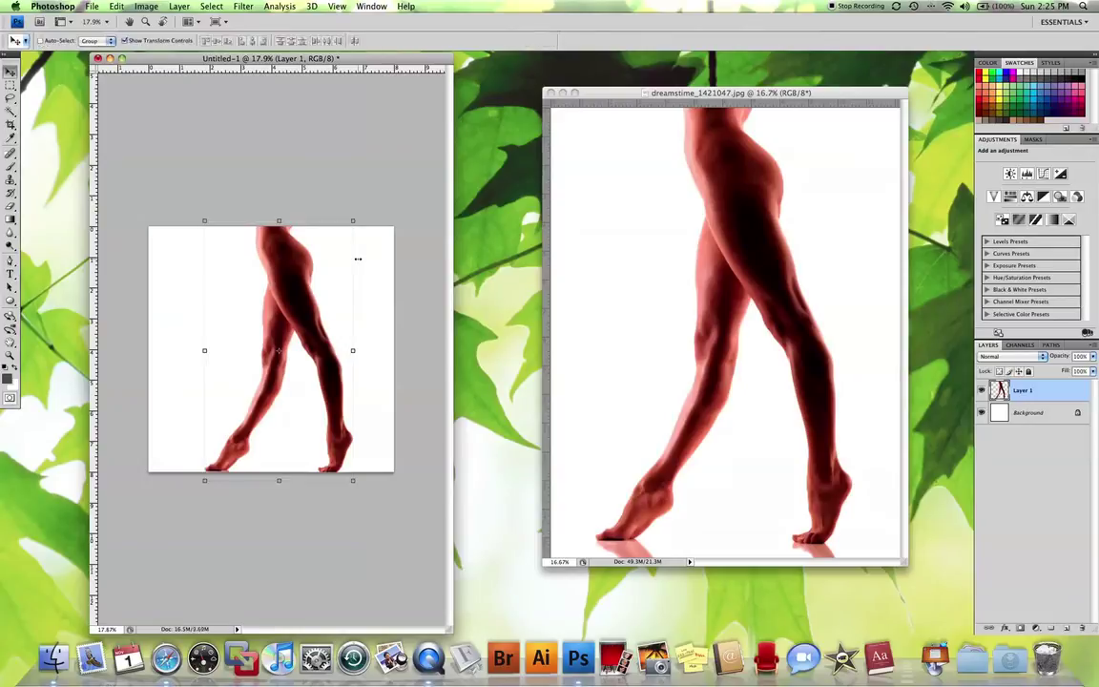
Step: Close the original dreamstime photo and fit Untitled-1 to the screen
{"action": "left_click_drag", "start_coordinate": [332, 57], "coordinate": [401, 58]}
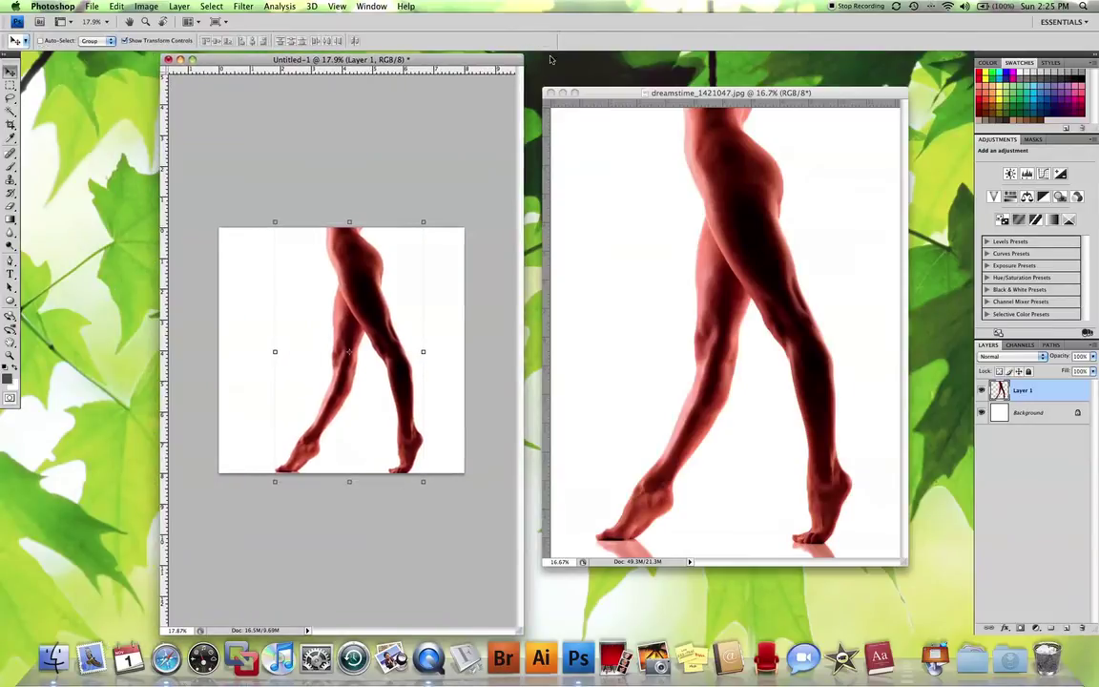
{"action": "left_click", "coordinate": [579, 97]}
{"action": "left_click", "coordinate": [551, 92]}
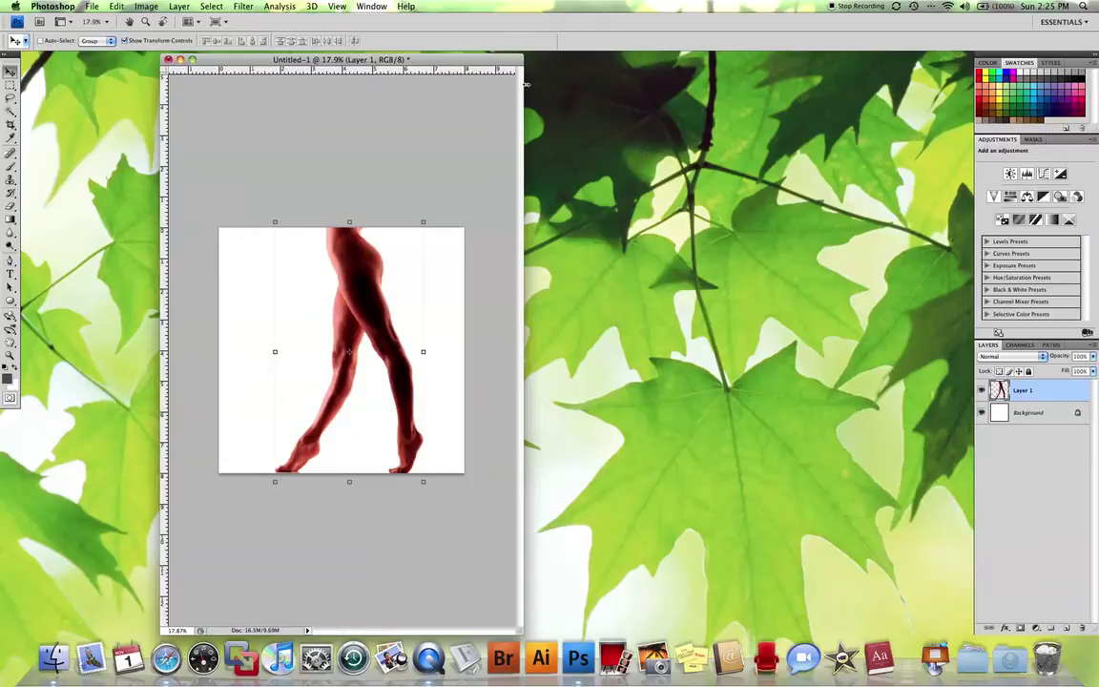
{"action": "left_click_drag", "start_coordinate": [478, 63], "coordinate": [670, 65]}
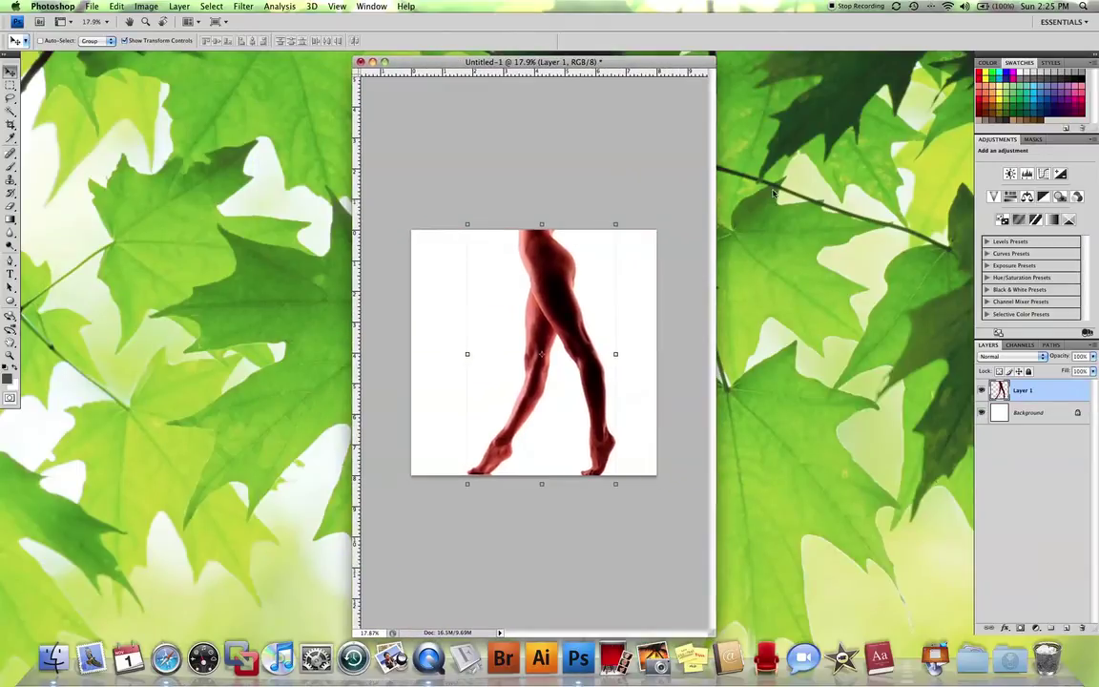
{"action": "key", "text": "super+0"}
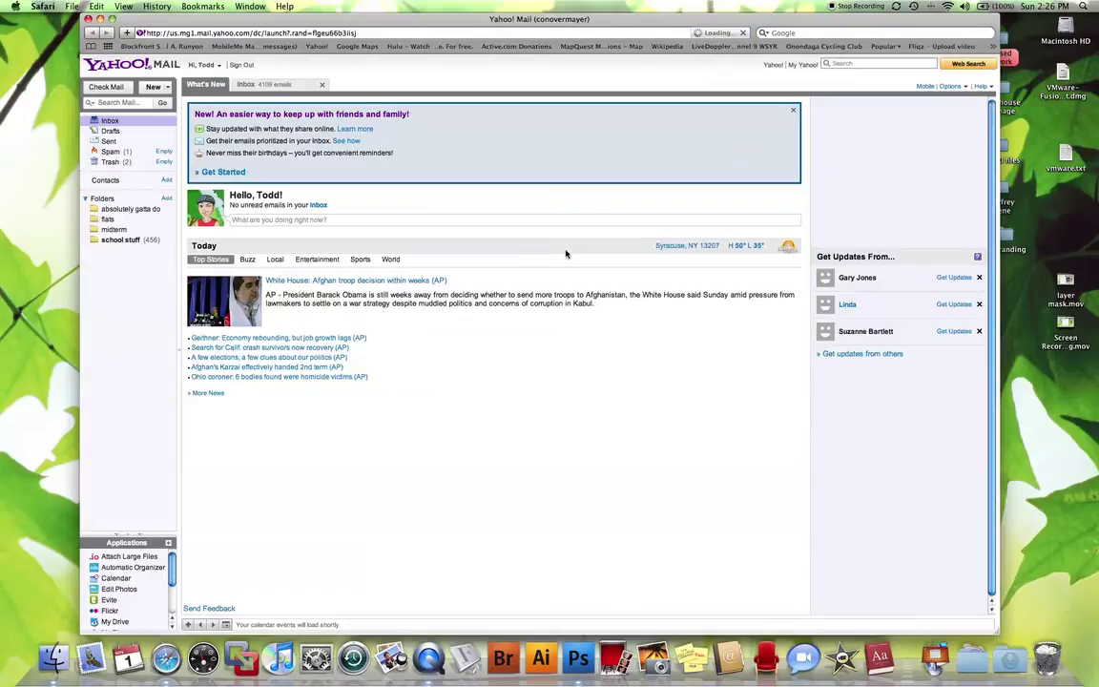
Step: Run a Google search in Safari for 'brusheezy.com'
{"action": "left_click", "coordinate": [809, 34]}
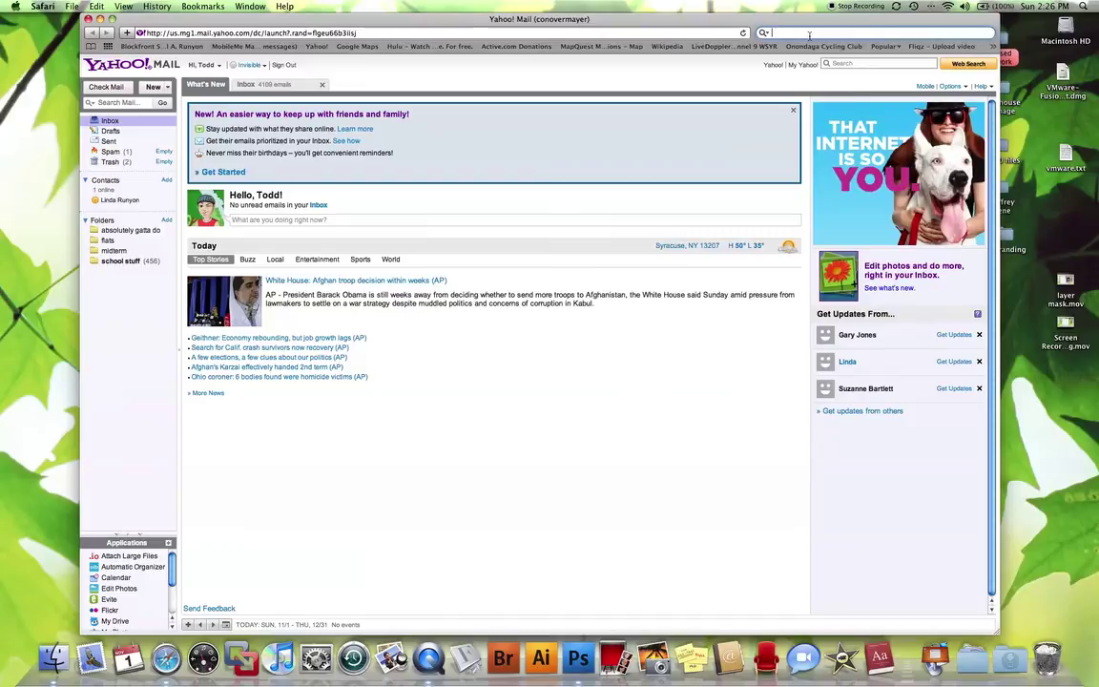
{"action": "type", "text": "brusheezy"}
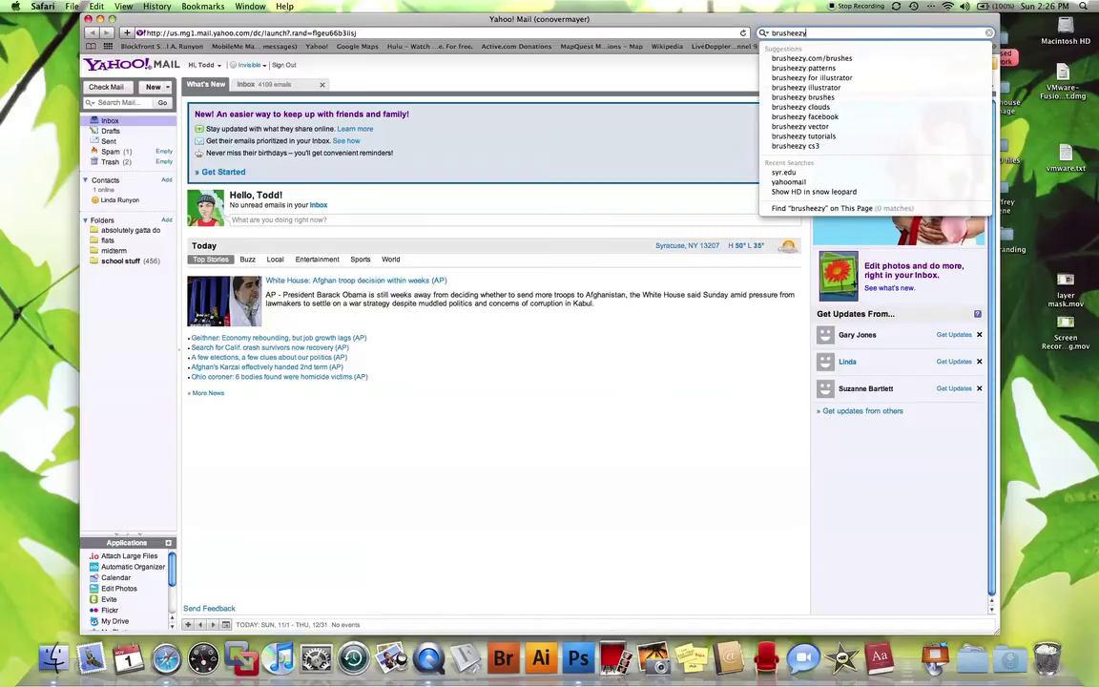
{"action": "type", "text": ".com"}
{"action": "key", "text": "Return"}
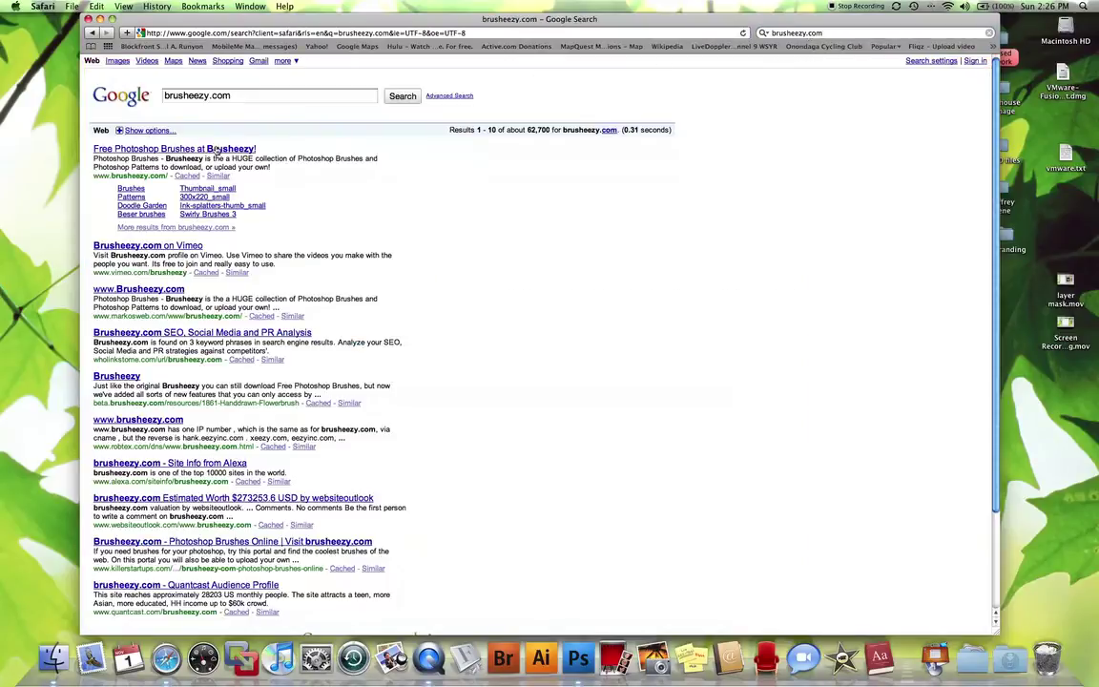
Step: Download Photoshop Patterns - Pack 05 from Brusheezy's Patterns section
{"action": "left_click", "coordinate": [218, 150]}
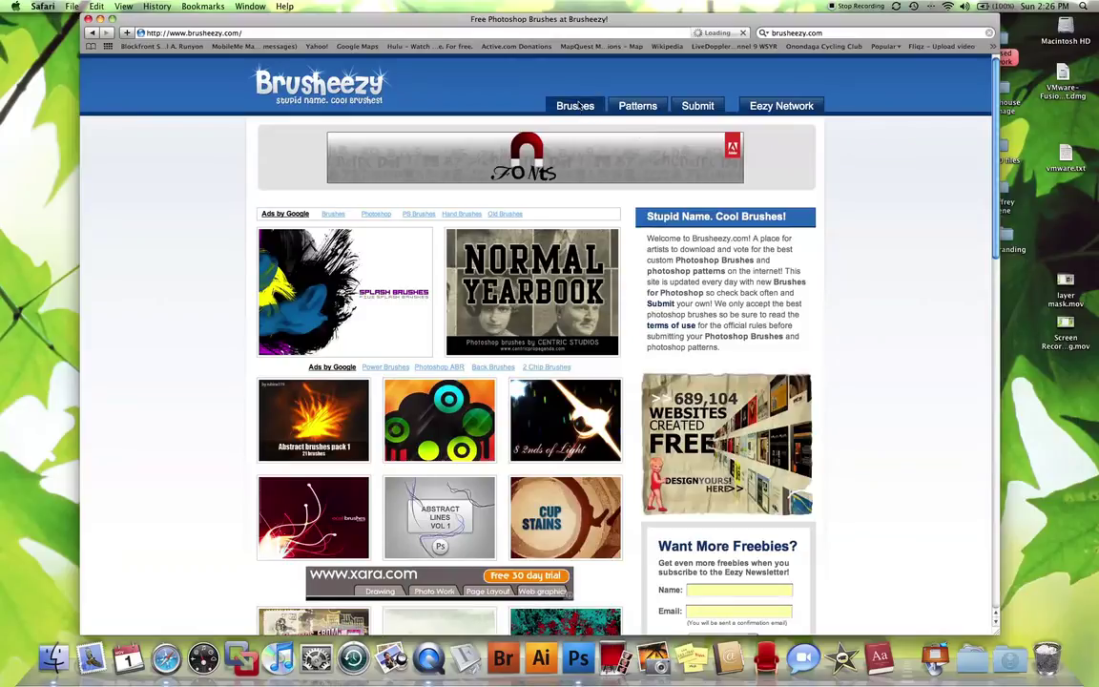
{"action": "left_click", "coordinate": [638, 107]}
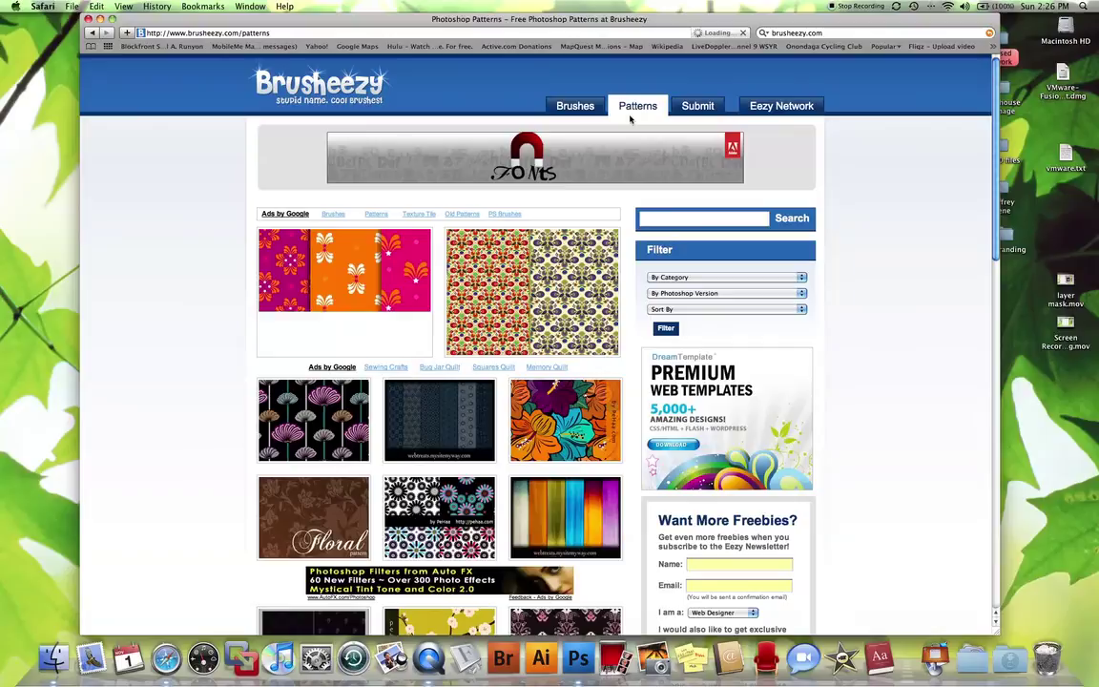
{"action": "scroll", "coordinate": [498, 352], "scroll_direction": "down", "scroll_amount": 10}
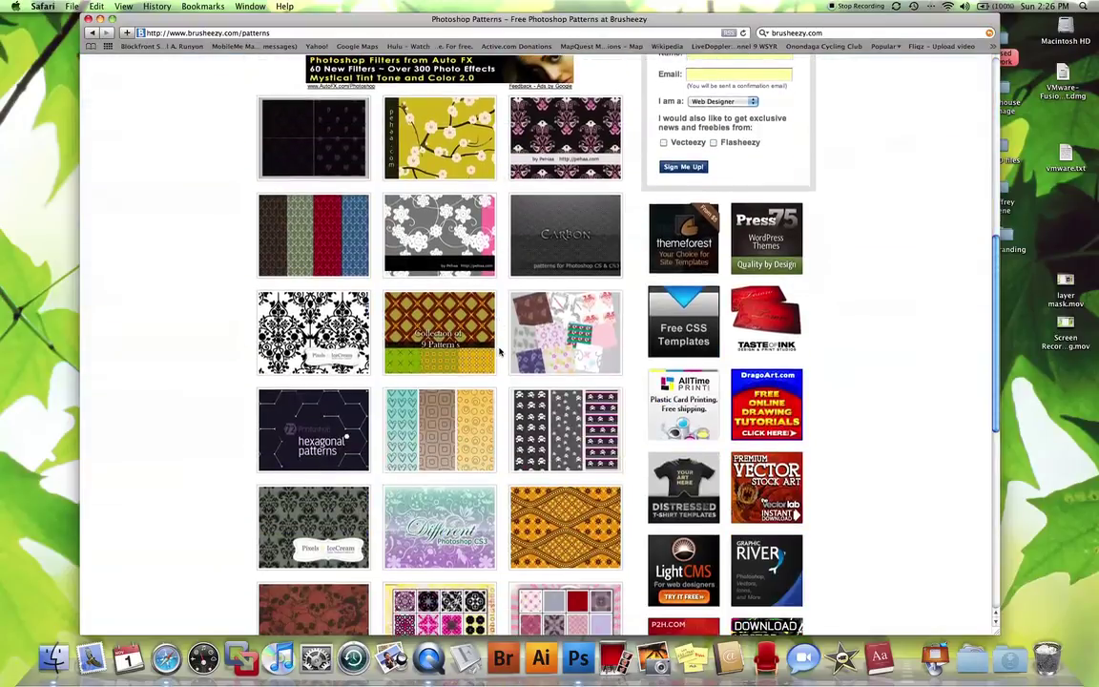
{"action": "scroll", "coordinate": [498, 352], "scroll_direction": "down", "scroll_amount": 9}
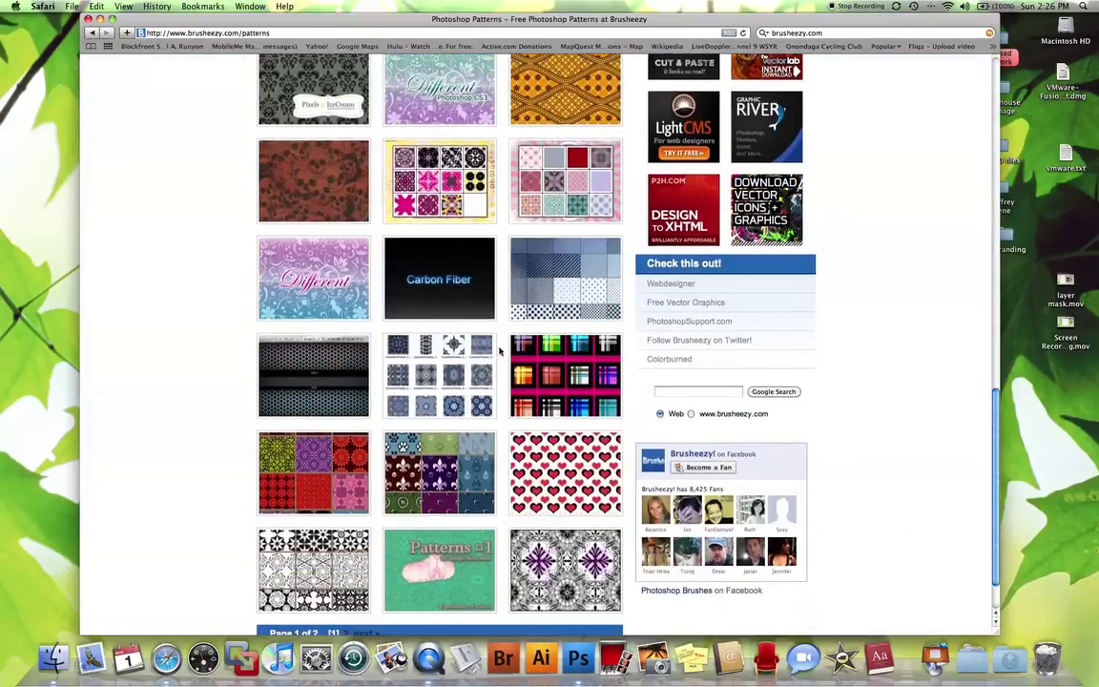
{"action": "scroll", "coordinate": [498, 352], "scroll_direction": "down", "scroll_amount": 2}
{"action": "left_click", "coordinate": [317, 385]}
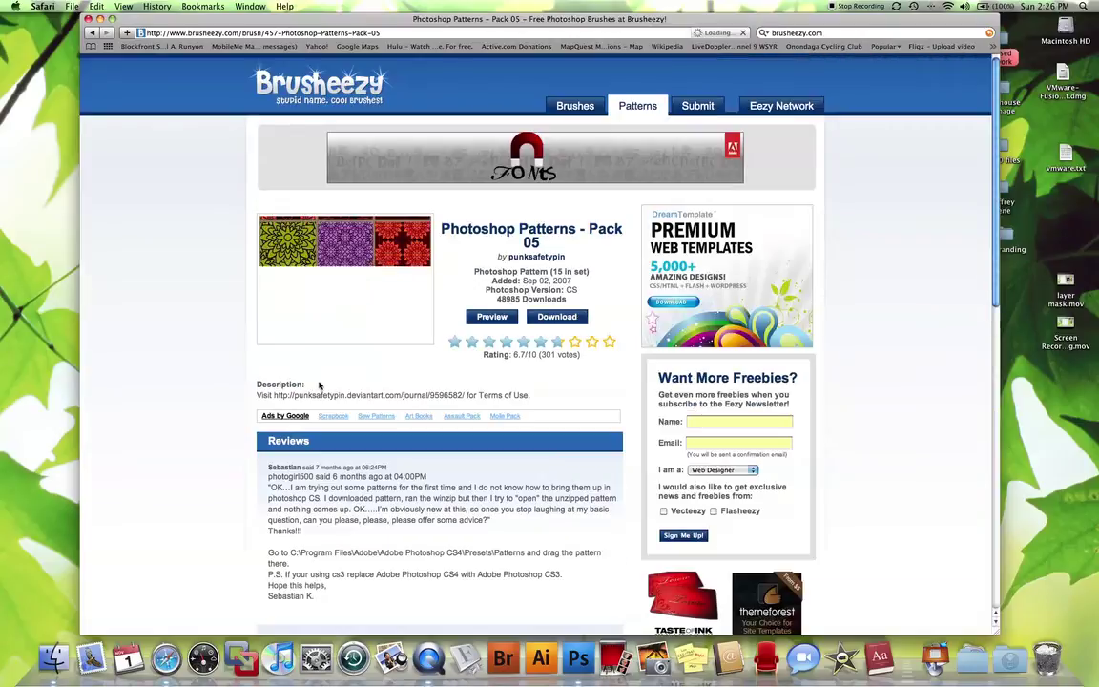
{"action": "left_click", "coordinate": [556, 317]}
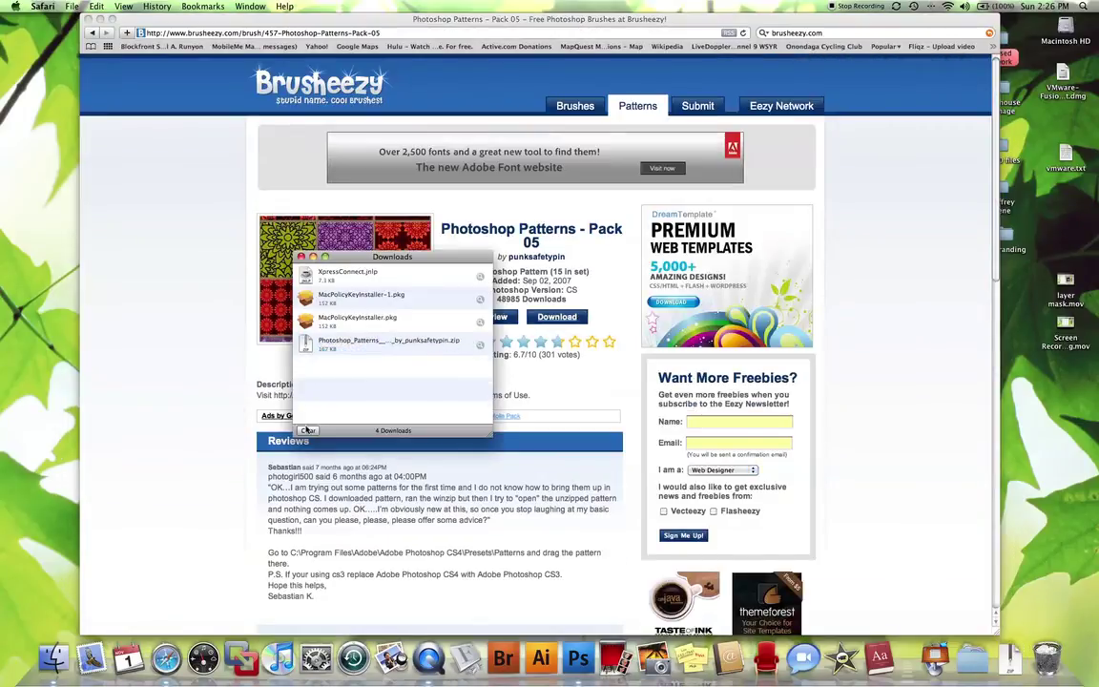
Step: Close Safari and drag the downloaded pattern zip and its extracted folder onto the desktop
{"action": "left_click", "coordinate": [87, 19]}
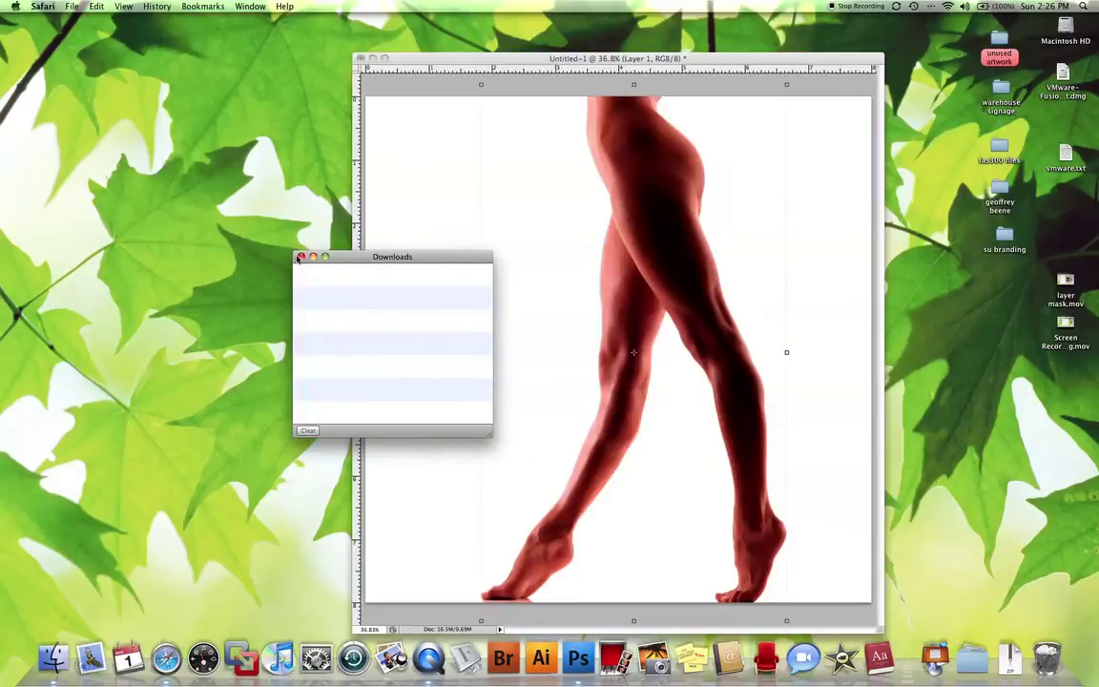
{"action": "left_click", "coordinate": [300, 257]}
{"action": "left_click", "coordinate": [537, 64]}
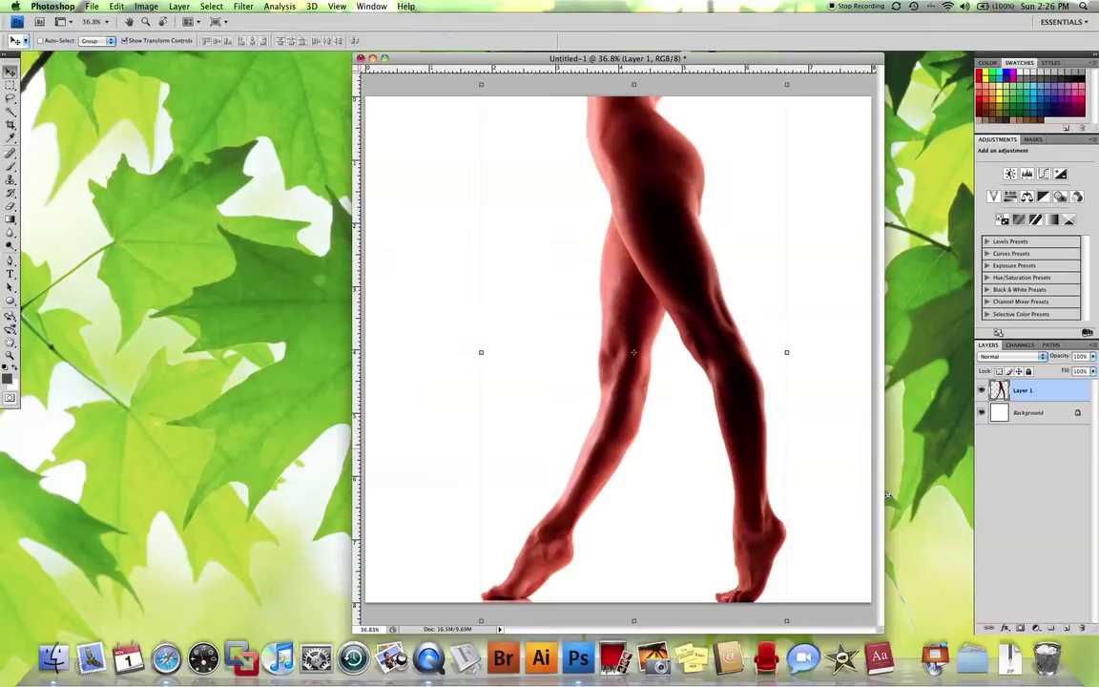
{"action": "left_click", "coordinate": [1009, 656]}
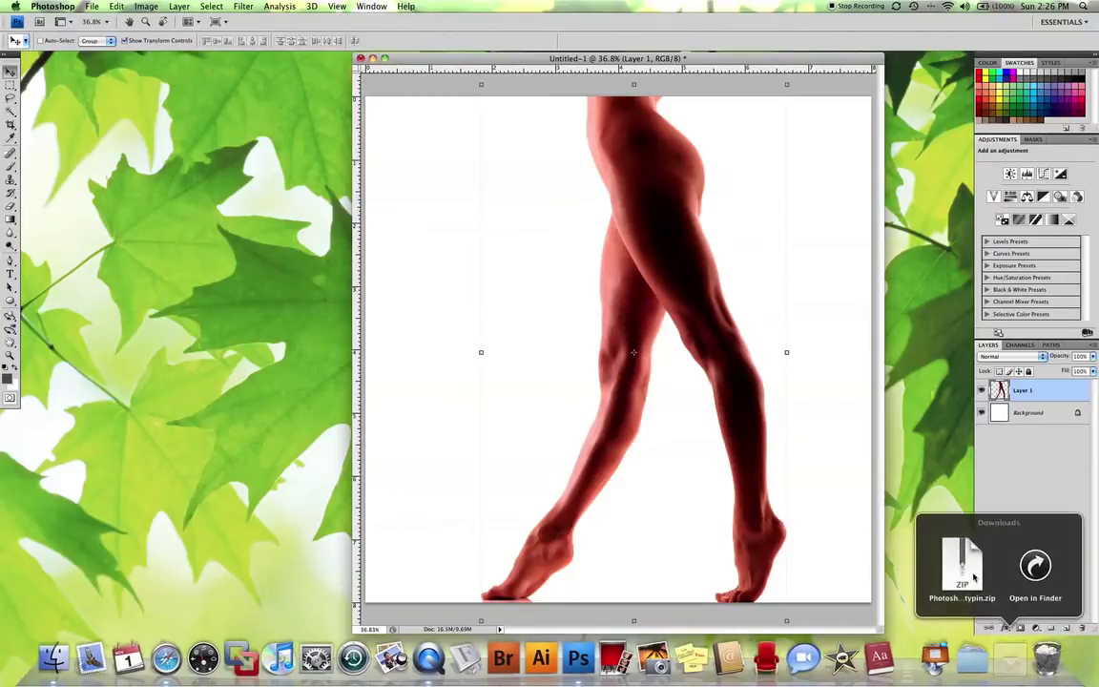
{"action": "left_click_drag", "start_coordinate": [952, 563], "coordinate": [938, 463]}
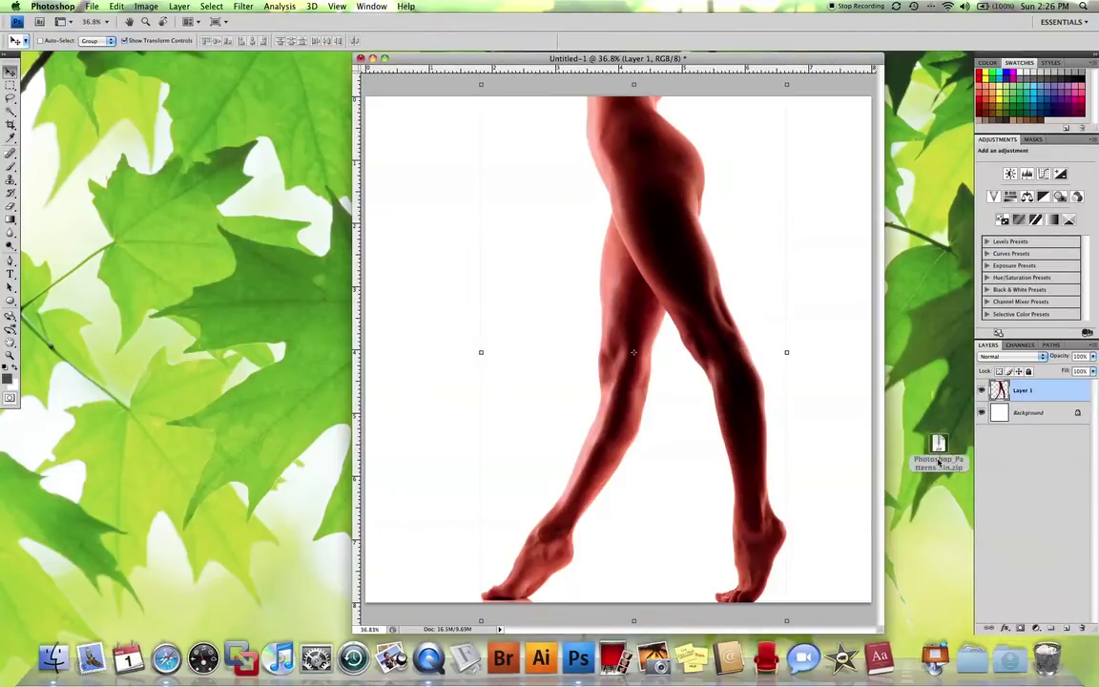
{"action": "left_click", "coordinate": [939, 450]}
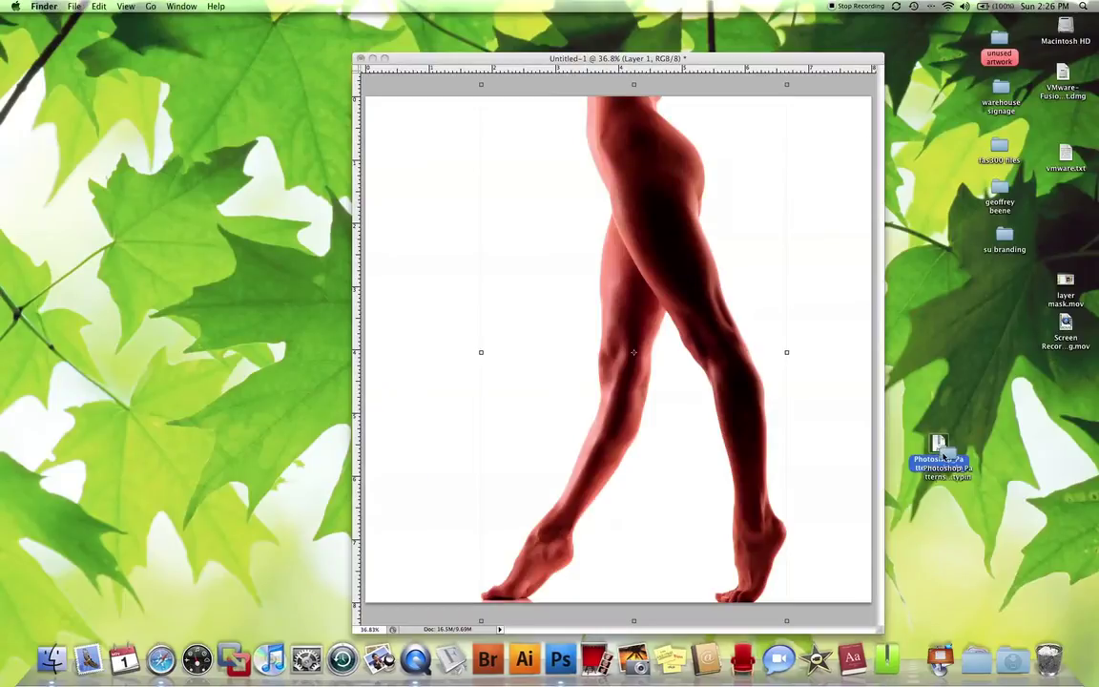
{"action": "left_click_drag", "start_coordinate": [951, 456], "coordinate": [966, 420]}
Step: Copy punksafetypin_patternset05.pat to the desktop, then trash the zip and extracted folder
{"action": "double_click", "coordinate": [963, 415]}
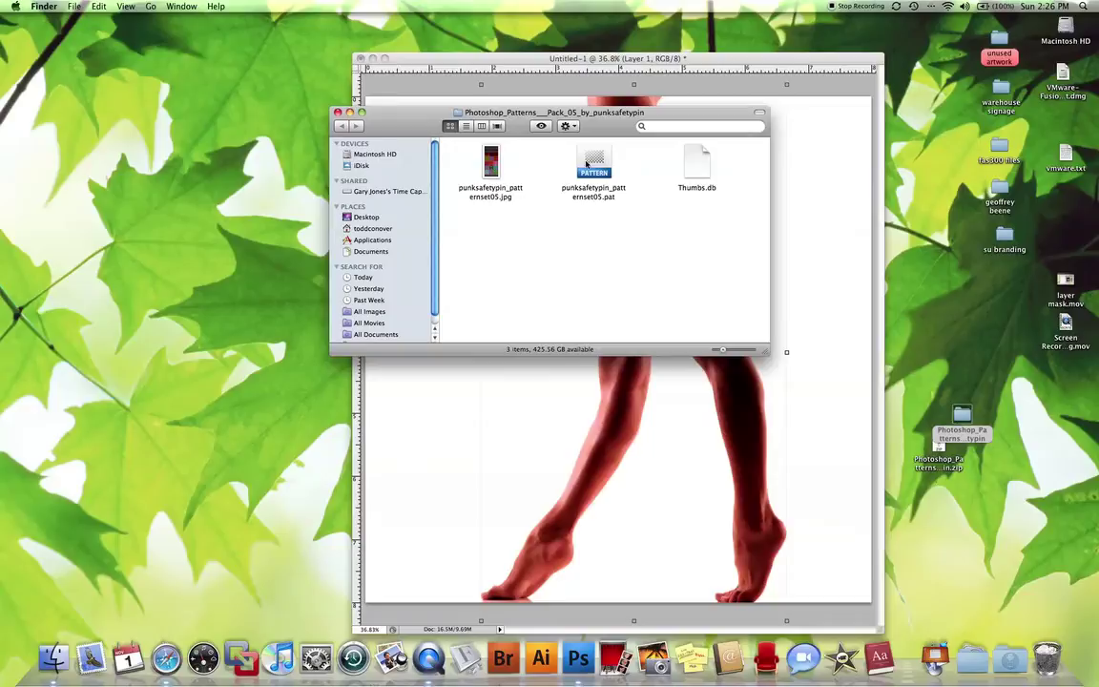
{"action": "left_click_drag", "start_coordinate": [586, 164], "coordinate": [952, 288]}
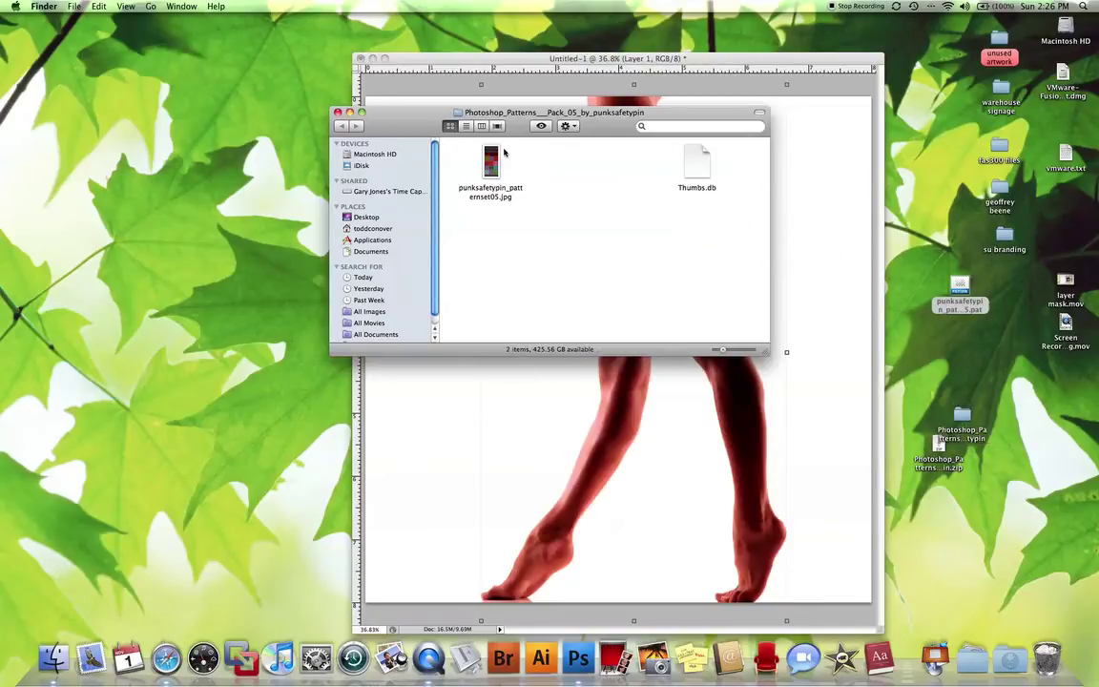
{"action": "left_click", "coordinate": [338, 113]}
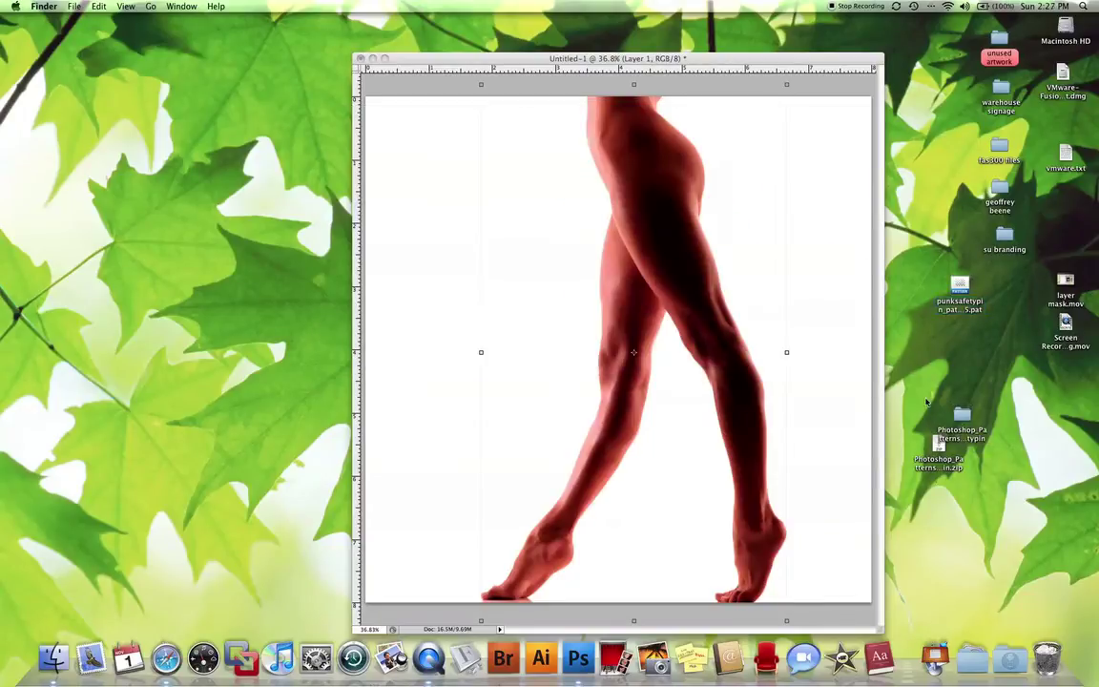
{"action": "left_click_drag", "start_coordinate": [892, 358], "coordinate": [1047, 656]}
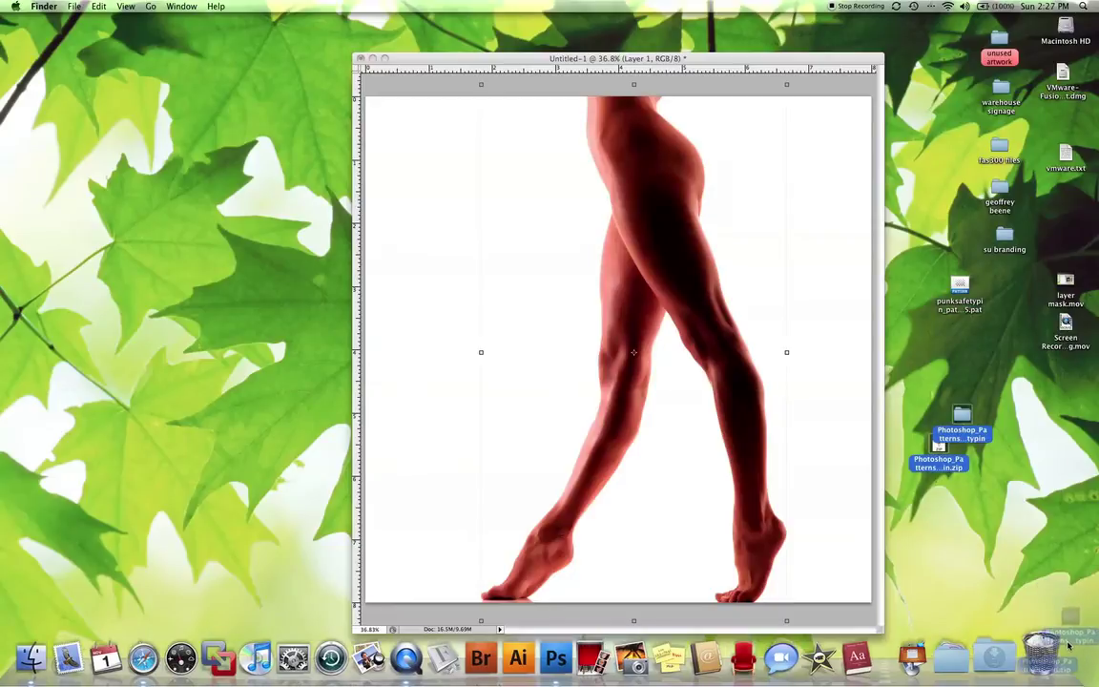
Step: Add a Pattern Overlay layer style to the legs layer from the fx menu
{"action": "left_click", "coordinate": [756, 55]}
{"action": "left_click_drag", "start_coordinate": [756, 54], "coordinate": [573, 61]}
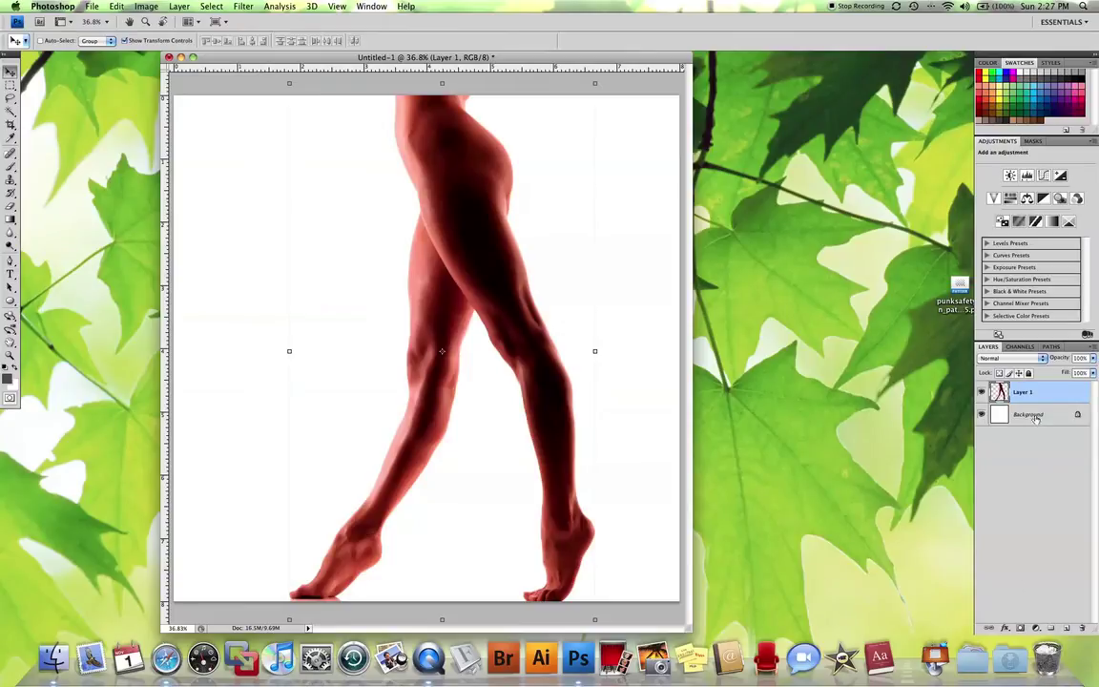
{"action": "left_click", "coordinate": [1004, 630]}
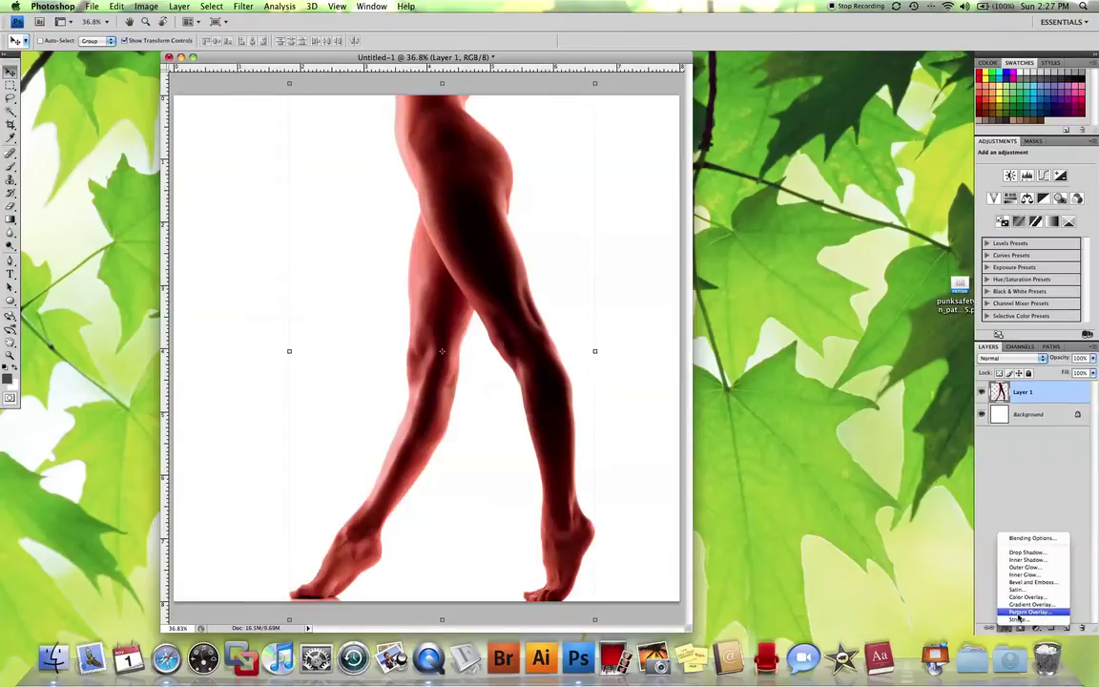
{"action": "left_click", "coordinate": [1028, 611]}
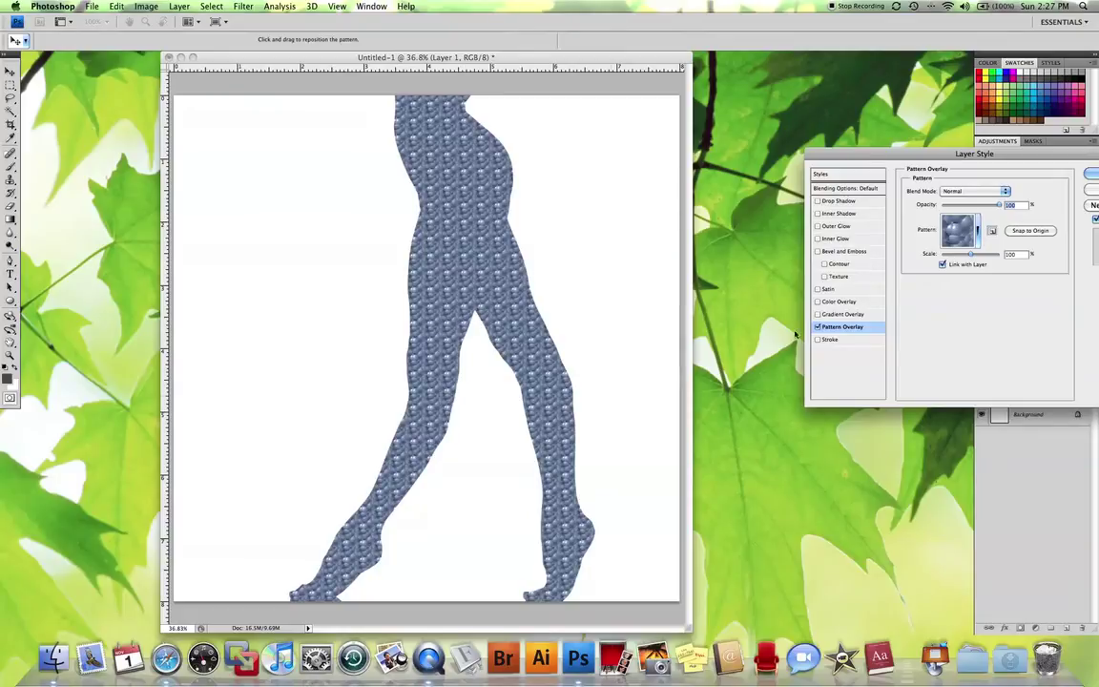
{"action": "left_click_drag", "start_coordinate": [1026, 161], "coordinate": [830, 139]}
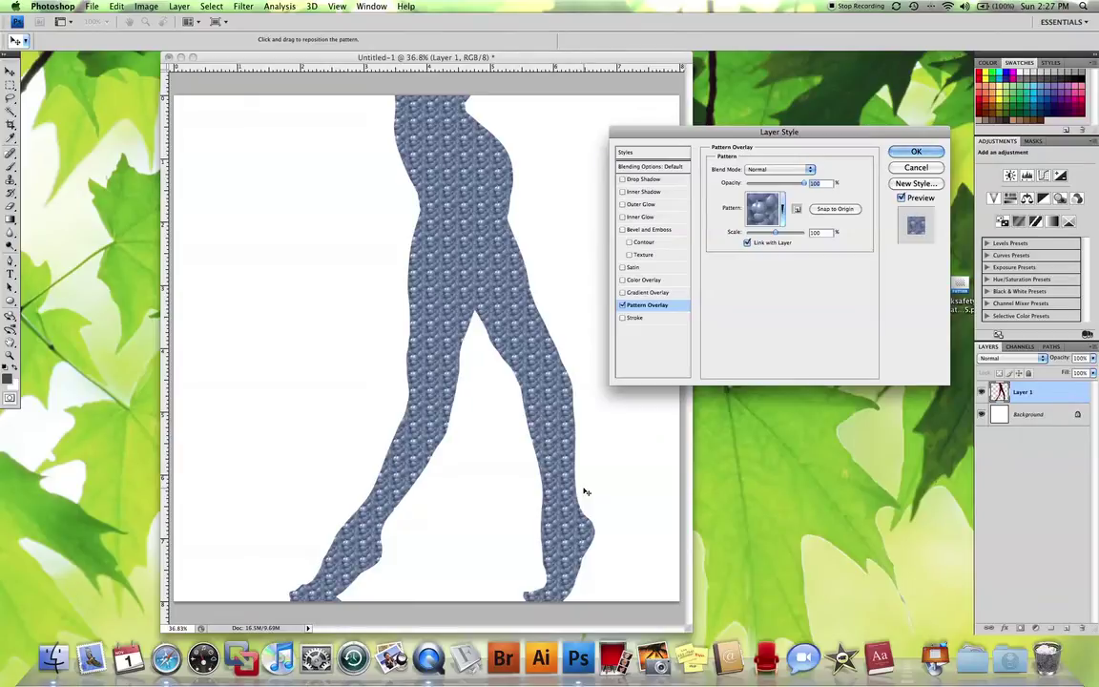
Step: Load the punksafetypin_patternset05.pat pattern set from the Desktop into the pattern picker
{"action": "left_click", "coordinate": [780, 208]}
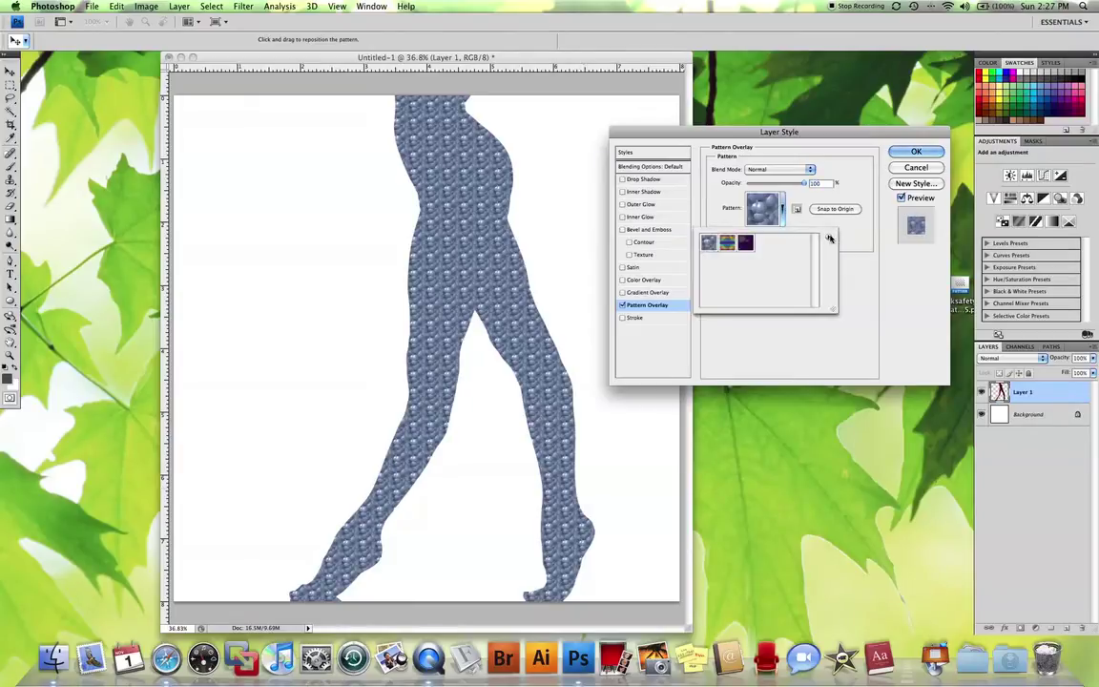
{"action": "left_click", "coordinate": [829, 237]}
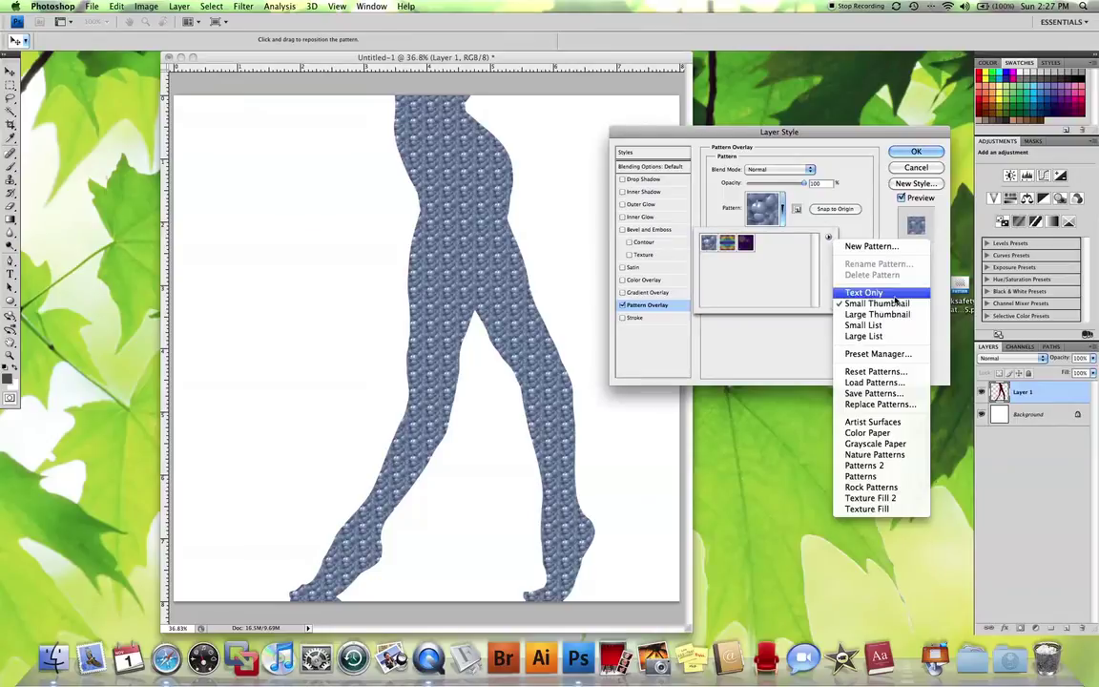
{"action": "left_click", "coordinate": [875, 383]}
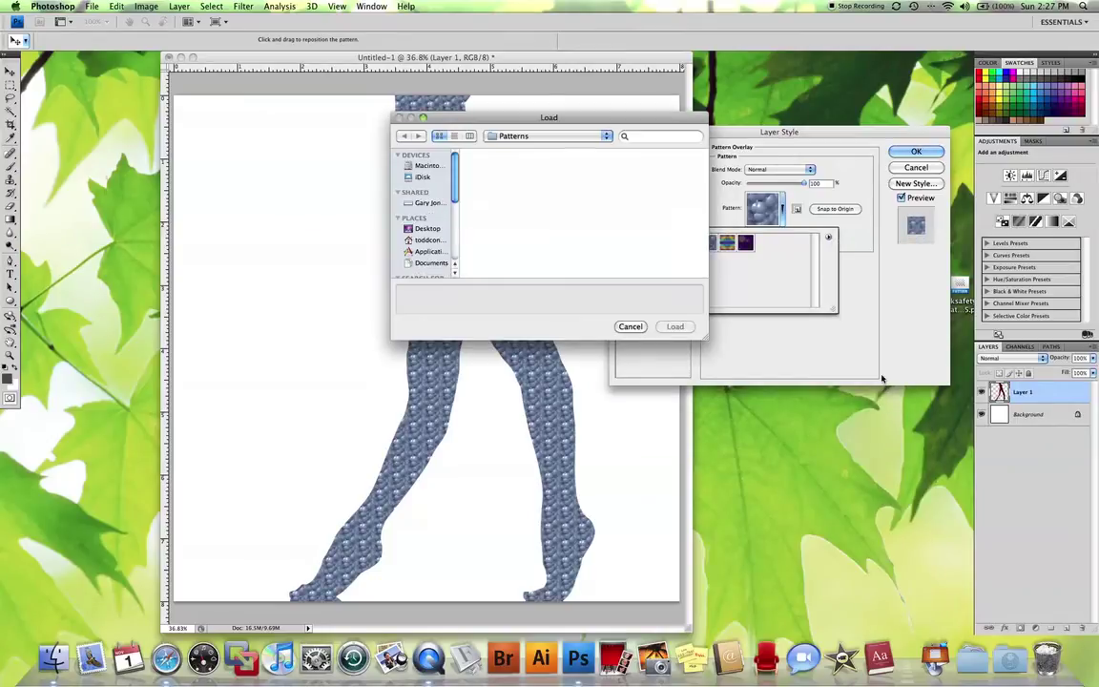
{"action": "left_click", "coordinate": [424, 229]}
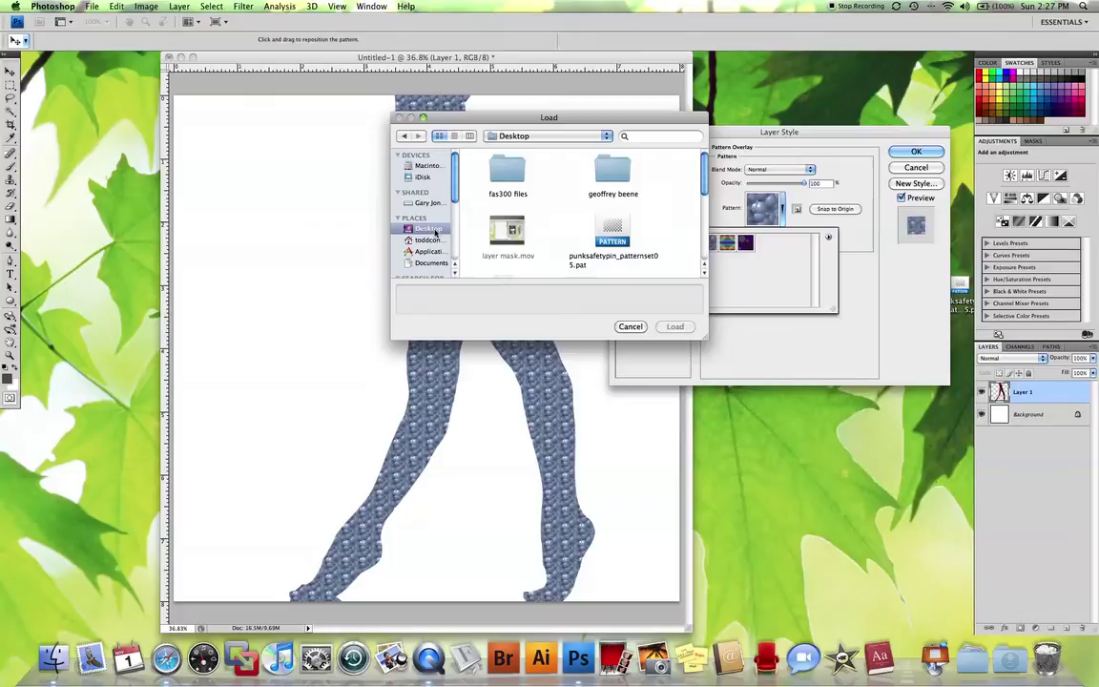
{"action": "double_click", "coordinate": [615, 231]}
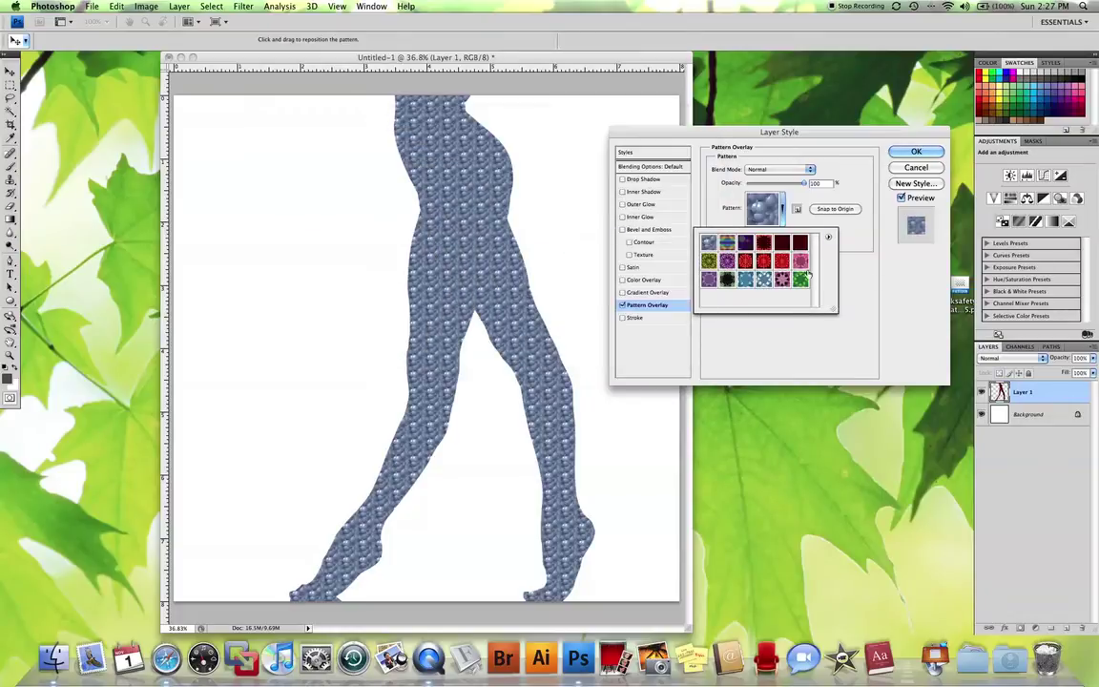
Step: Try the red patterns and settle on the red circle pattern for the legs
{"action": "left_click", "coordinate": [782, 262]}
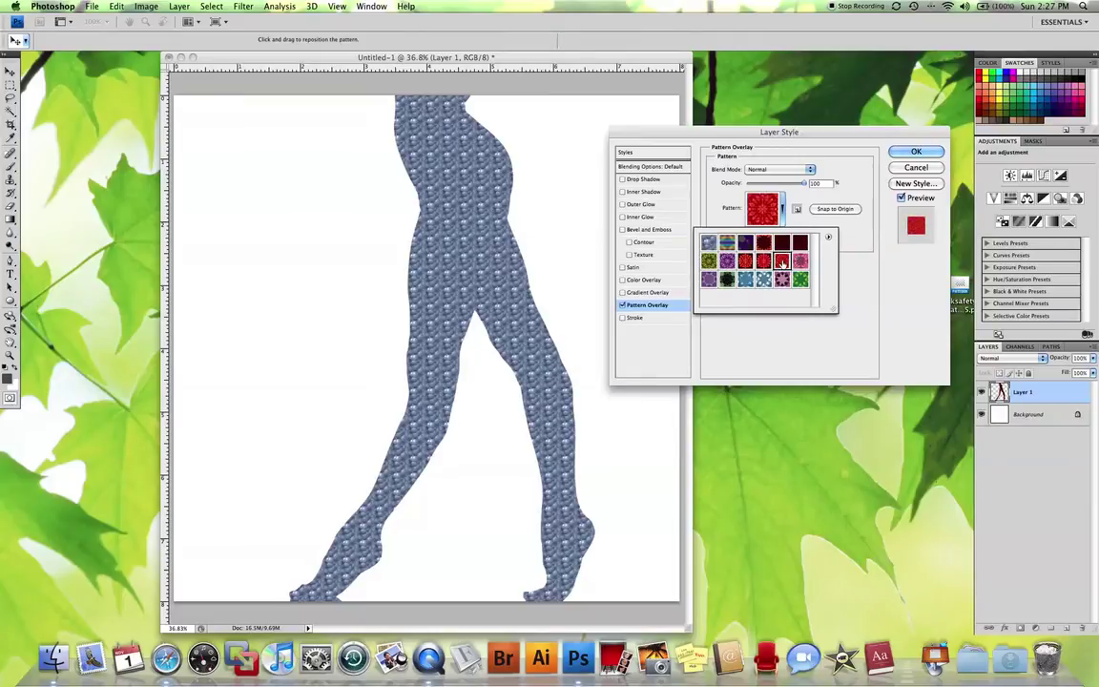
{"action": "left_click", "coordinate": [763, 260]}
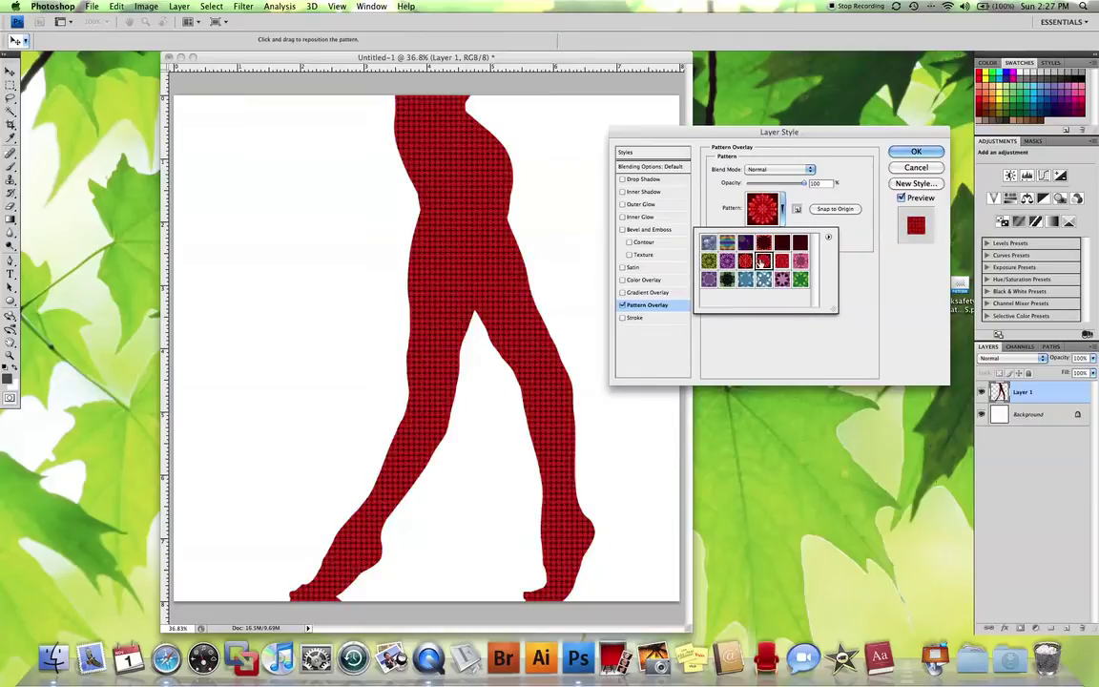
{"action": "left_click", "coordinate": [746, 261]}
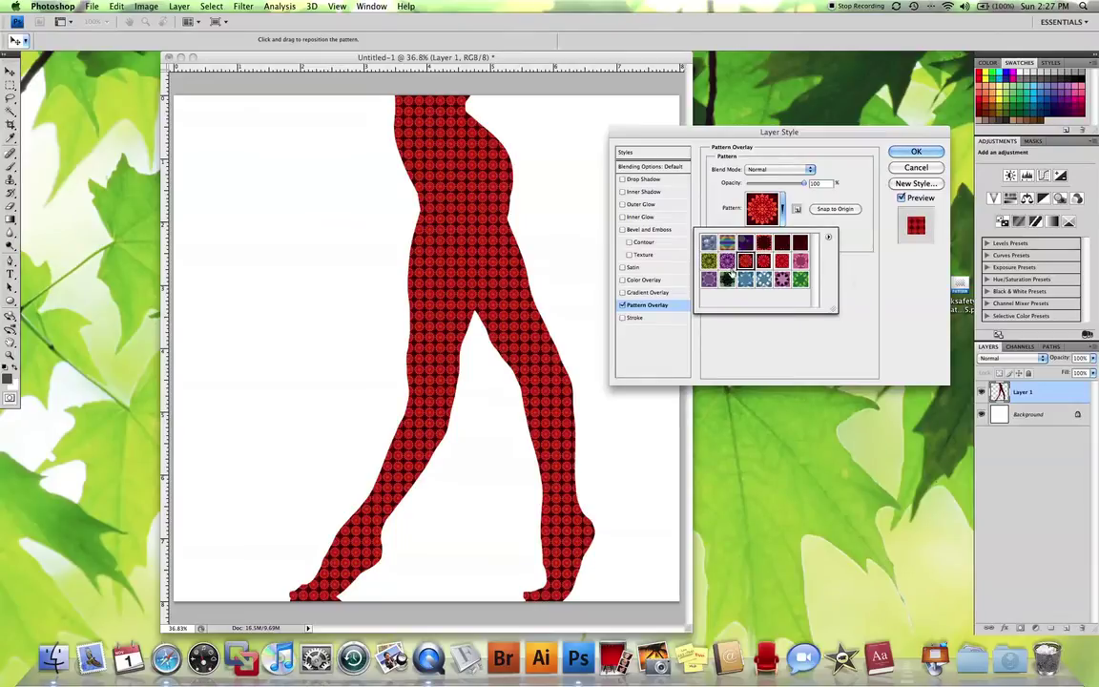
Step: Raise the pattern overlay scale to 234%
{"action": "left_click", "coordinate": [854, 274]}
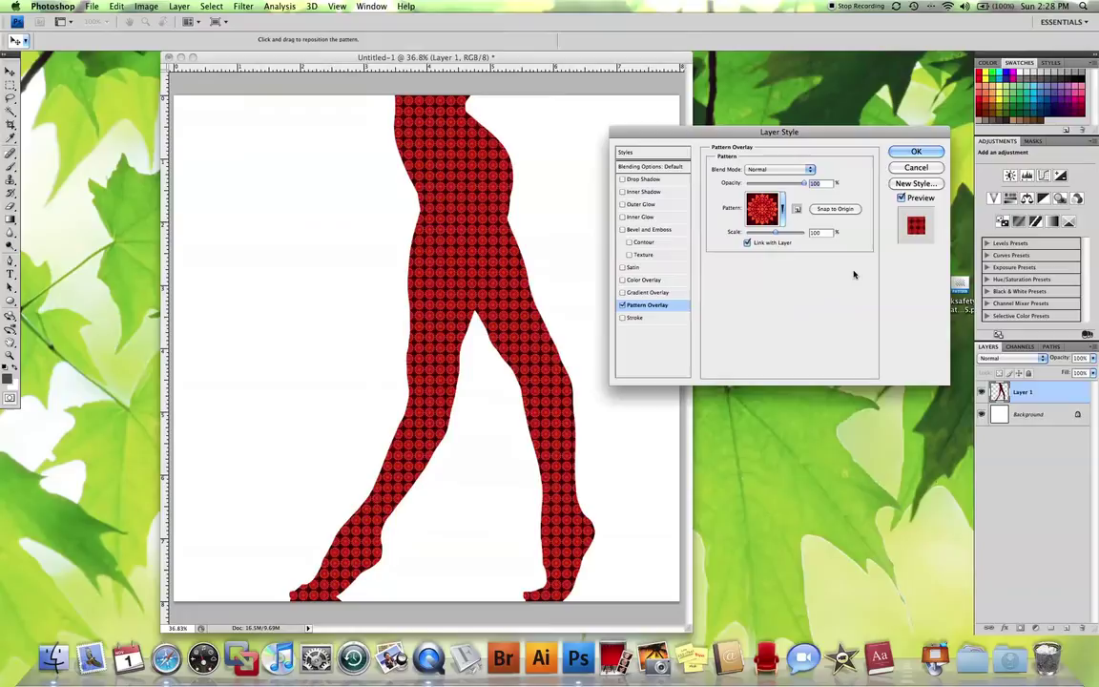
{"action": "mouse_move", "coordinate": [777, 235]}
{"action": "left_mouse_down"}
{"action": "mouse_move", "coordinate": [794, 238]}
{"action": "mouse_move", "coordinate": [780, 242]}
{"action": "left_mouse_up"}
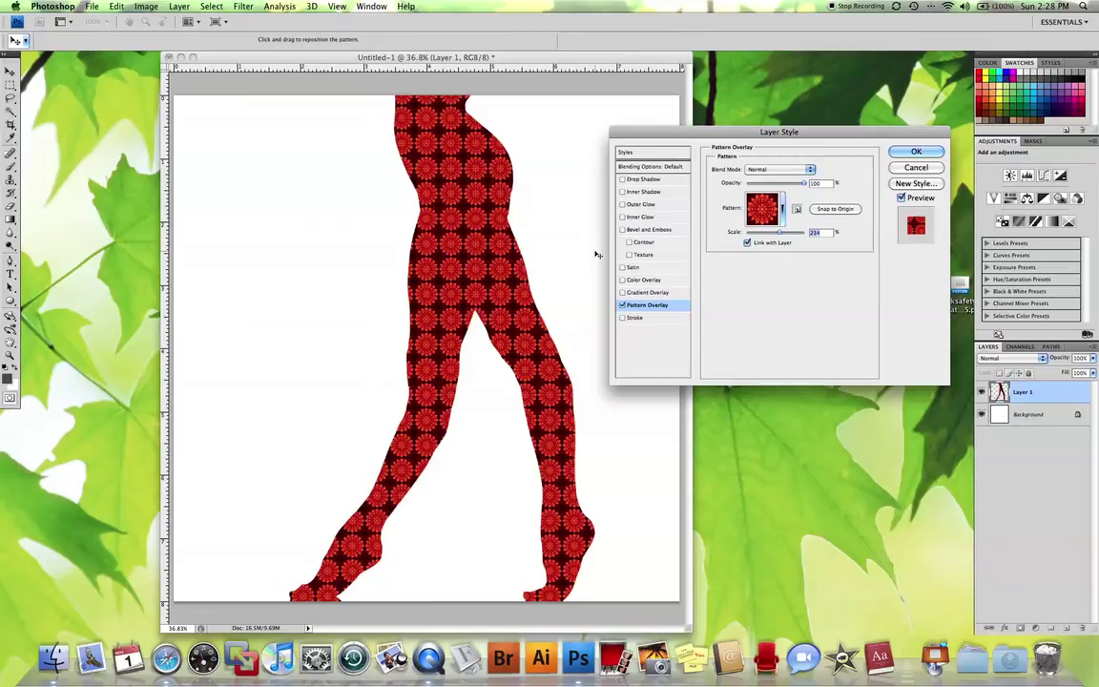
Step: Try the Darken and Multiply blend modes on the pattern overlay
{"action": "left_click", "coordinate": [810, 169]}
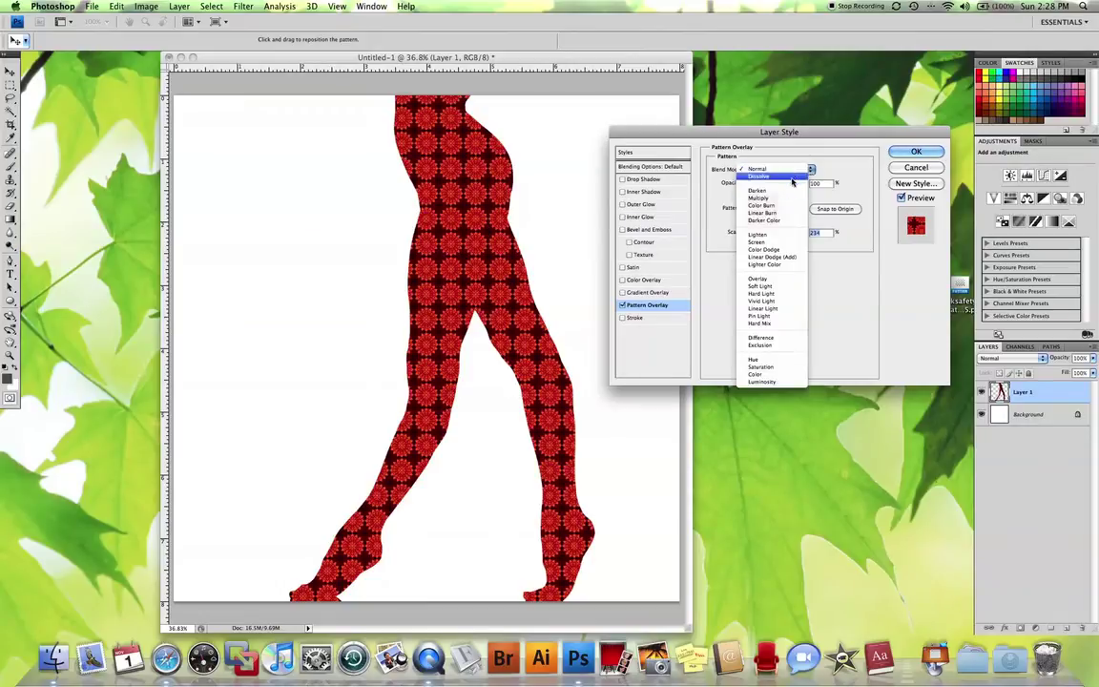
{"action": "left_click", "coordinate": [723, 161]}
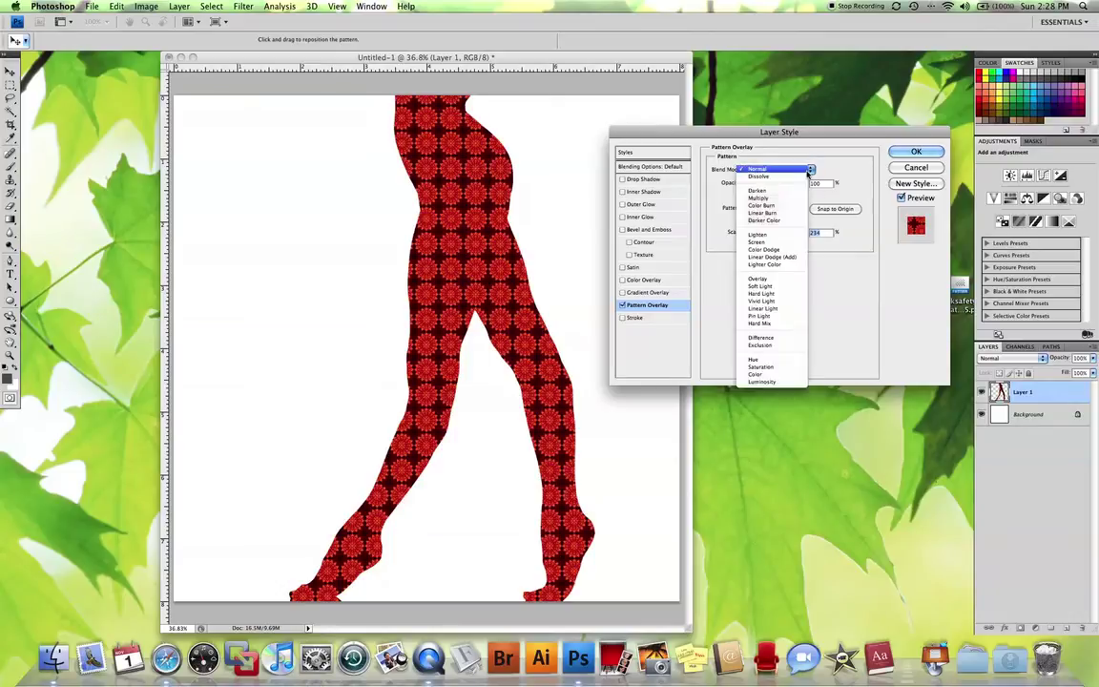
{"action": "key", "text": "Down"}
{"action": "key", "text": "Down"}
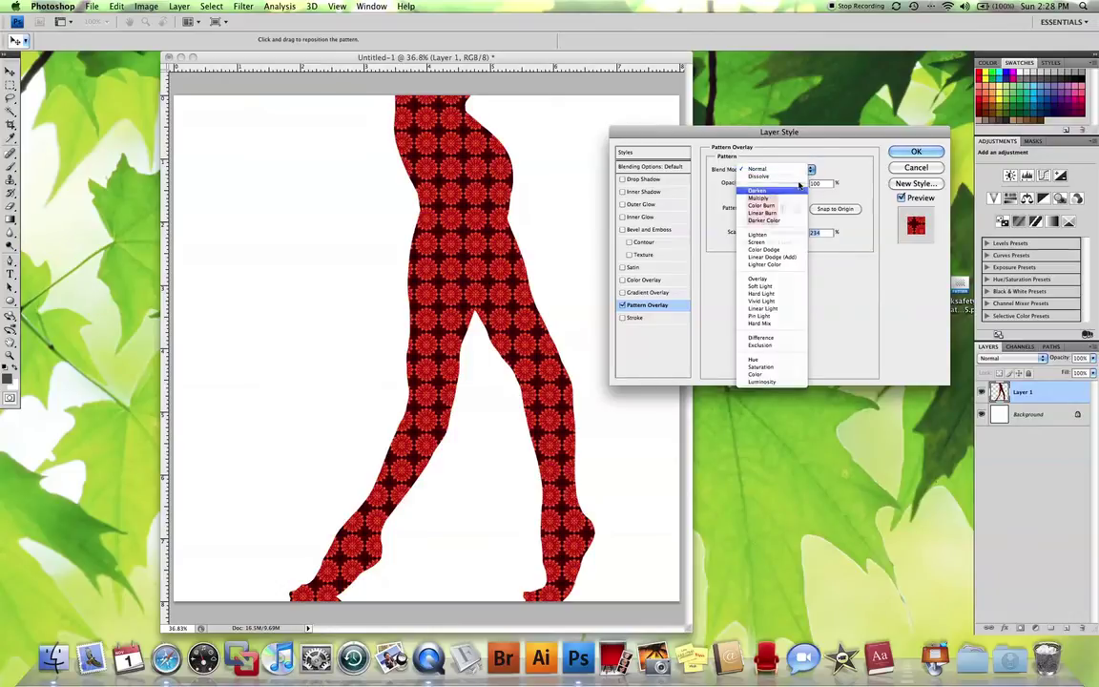
{"action": "key", "text": "Return"}
{"action": "left_click", "coordinate": [810, 171]}
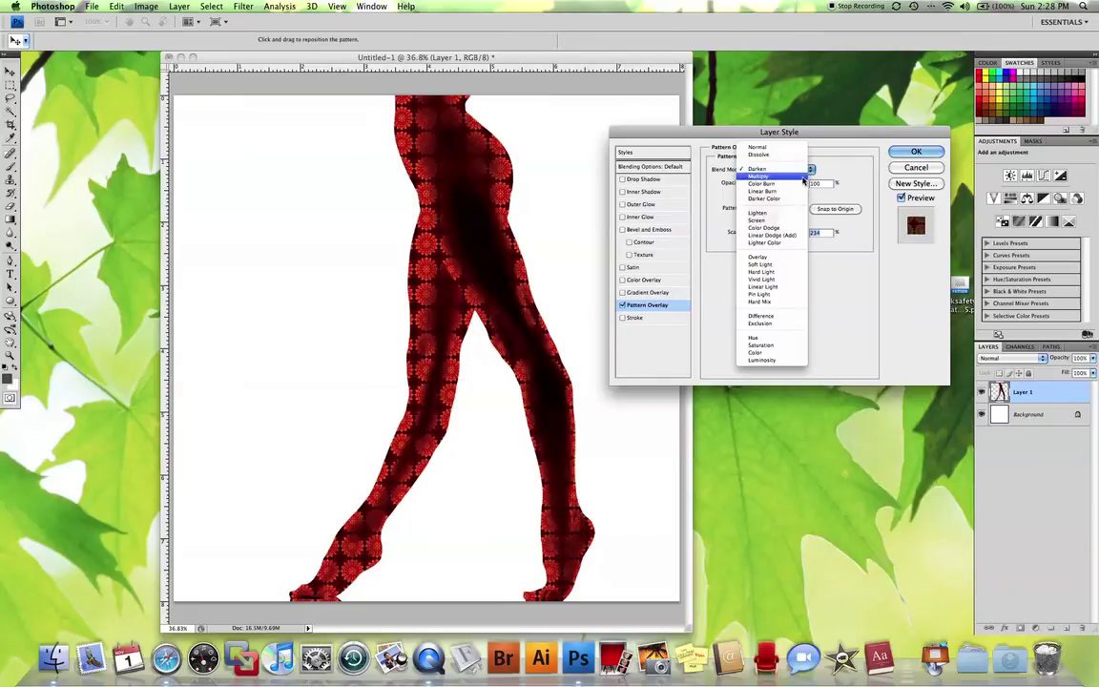
{"action": "left_click", "coordinate": [804, 178]}
Step: Try Linear Burn and Lighten, settle on Screen, and lower opacity to about 68%
{"action": "left_click", "coordinate": [805, 174]}
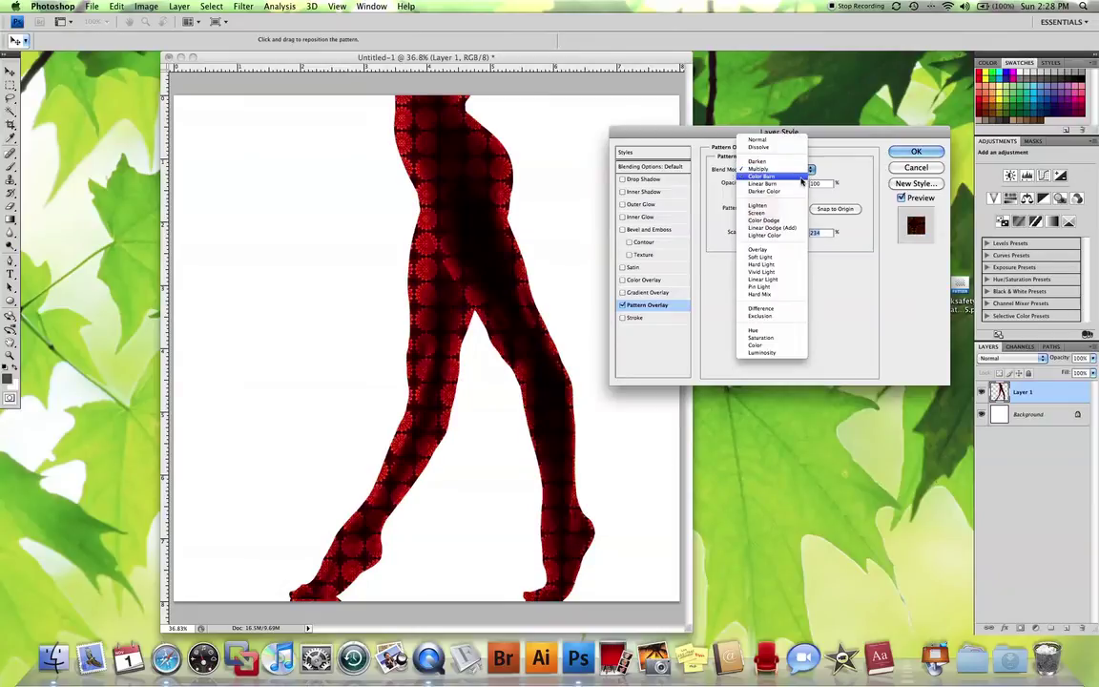
{"action": "left_click", "coordinate": [802, 183]}
{"action": "left_click", "coordinate": [804, 170]}
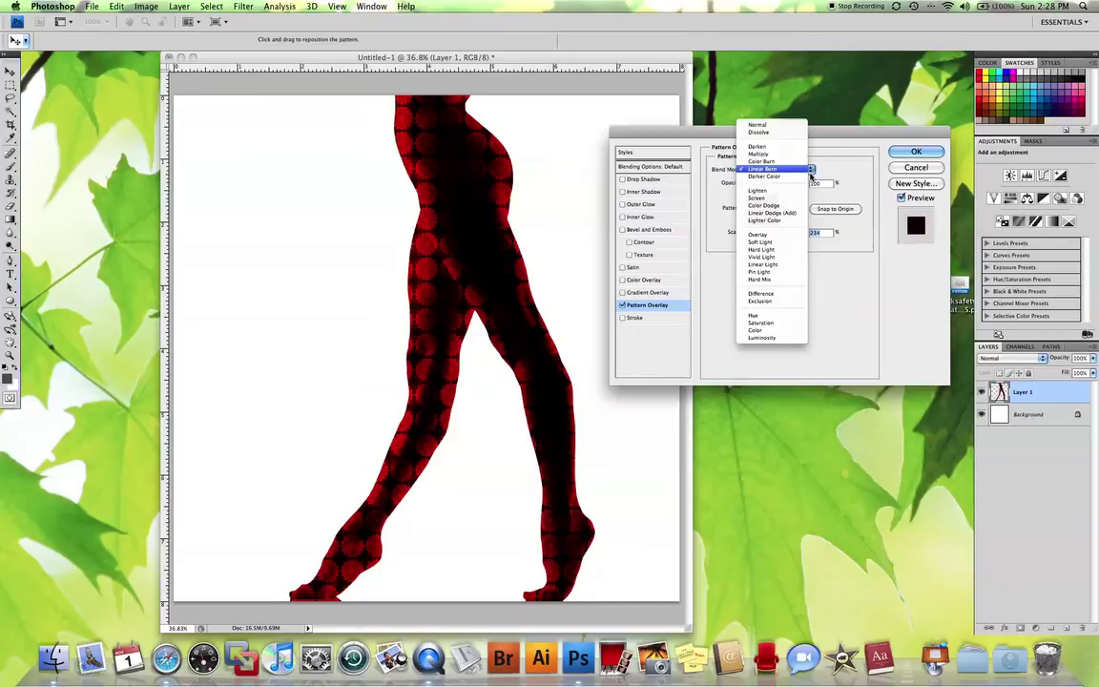
{"action": "left_click", "coordinate": [796, 191]}
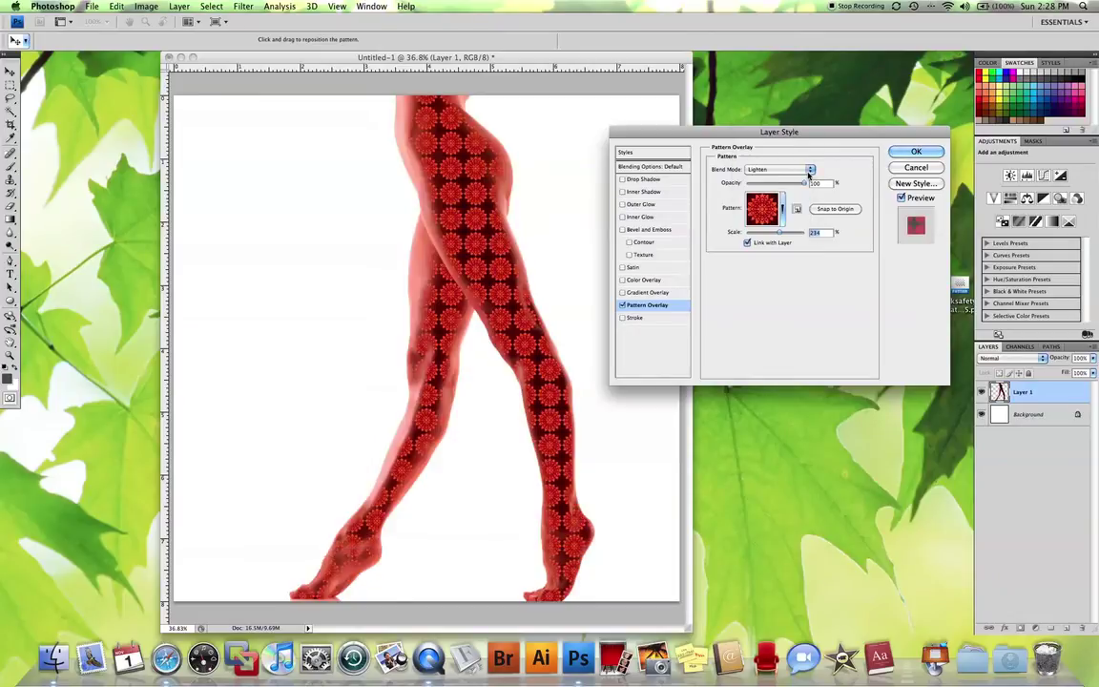
{"action": "left_click", "coordinate": [809, 172]}
{"action": "left_click", "coordinate": [802, 180]}
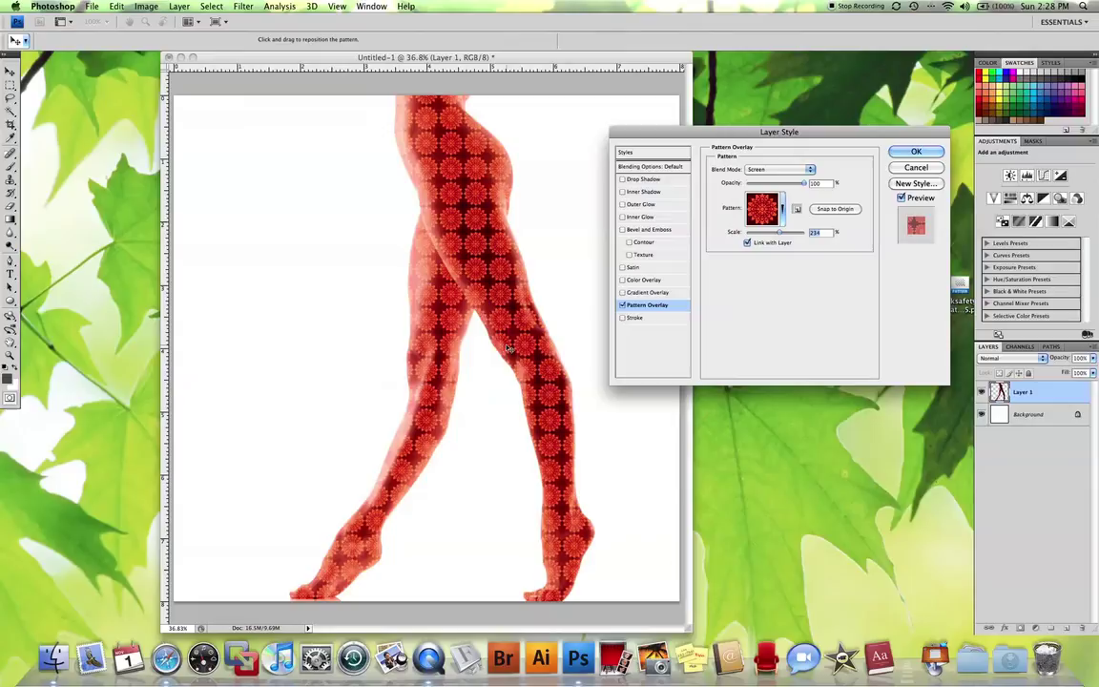
{"action": "left_click_drag", "start_coordinate": [742, 131], "coordinate": [765, 131]}
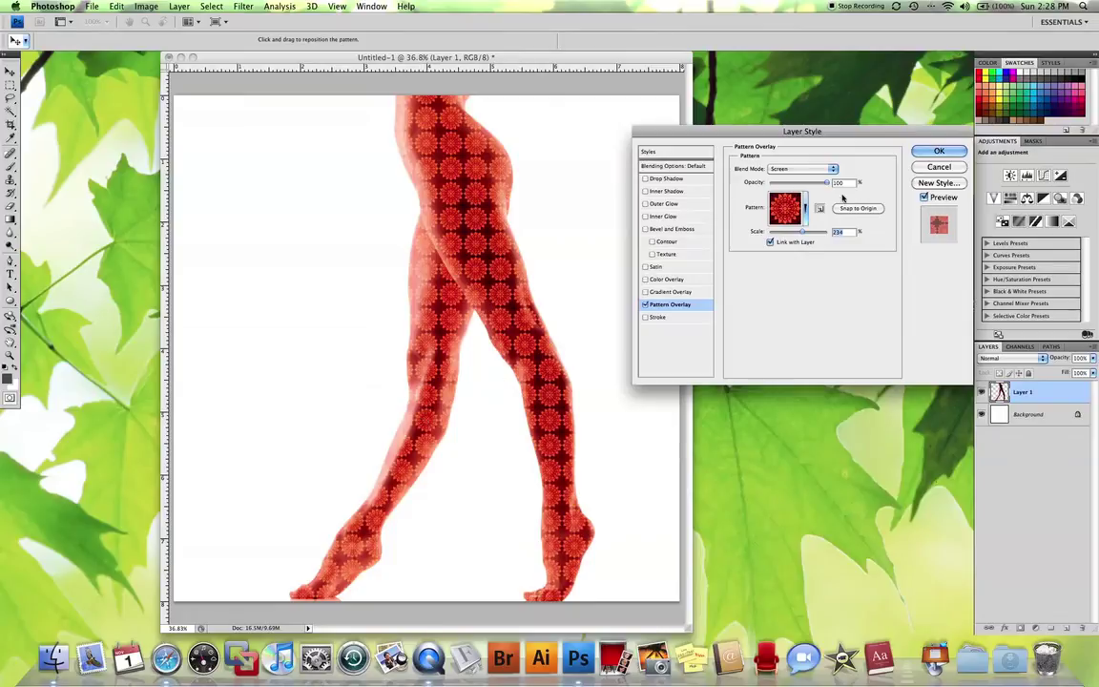
{"action": "left_click_drag", "start_coordinate": [826, 182], "coordinate": [802, 187]}
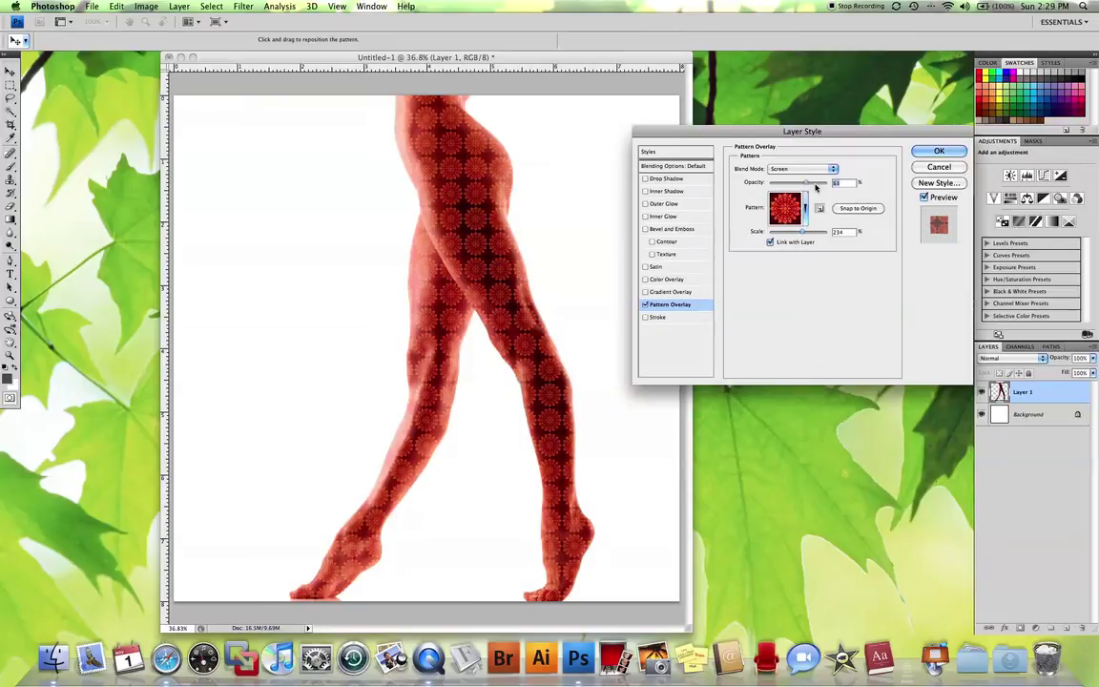
Step: Confirm the pattern overlay, select the Background layer, and sample a dark red foreground from the leg
{"action": "double_click", "coordinate": [839, 183]}
{"action": "left_click", "coordinate": [938, 151]}
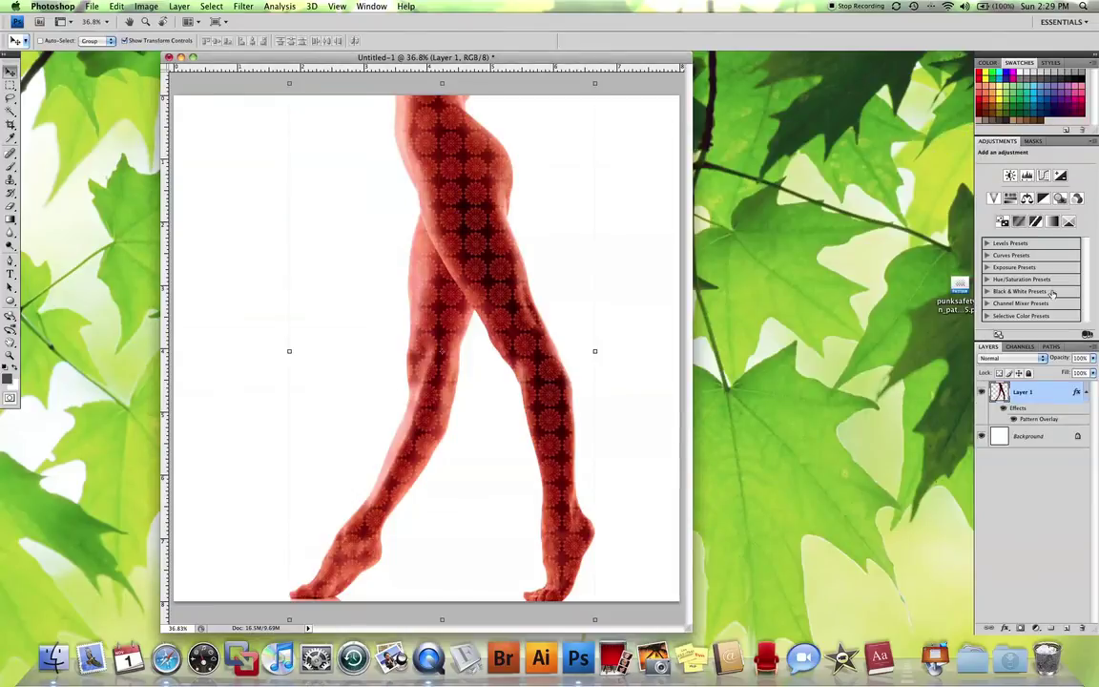
{"action": "key", "text": "alt+bracketleft"}
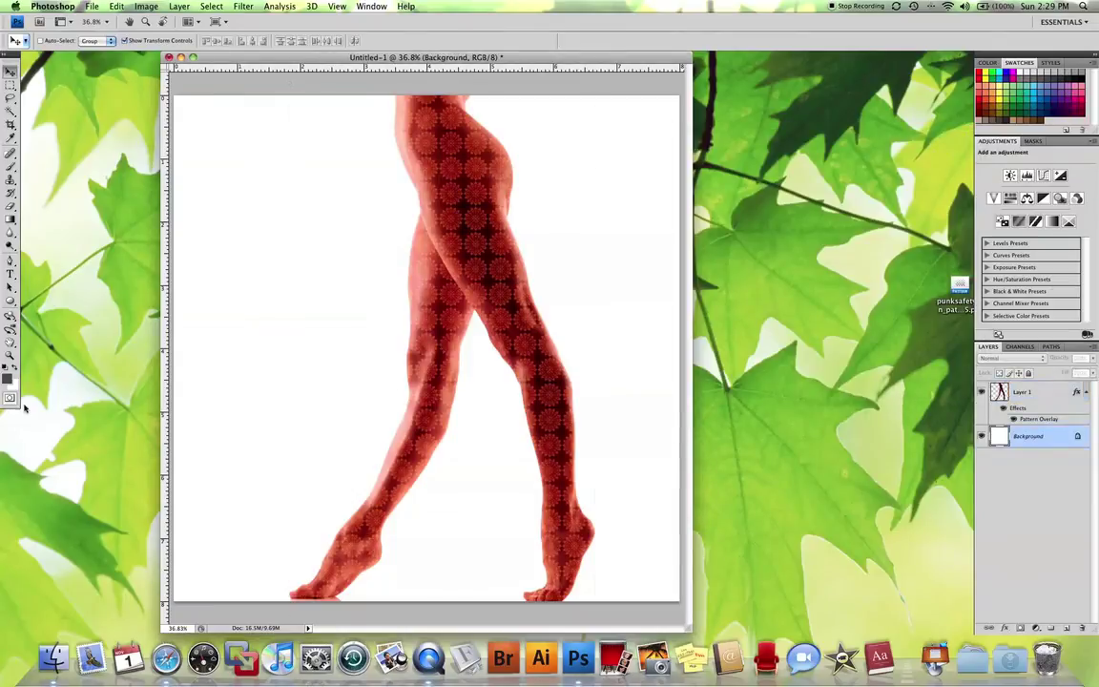
{"action": "left_click", "coordinate": [9, 378]}
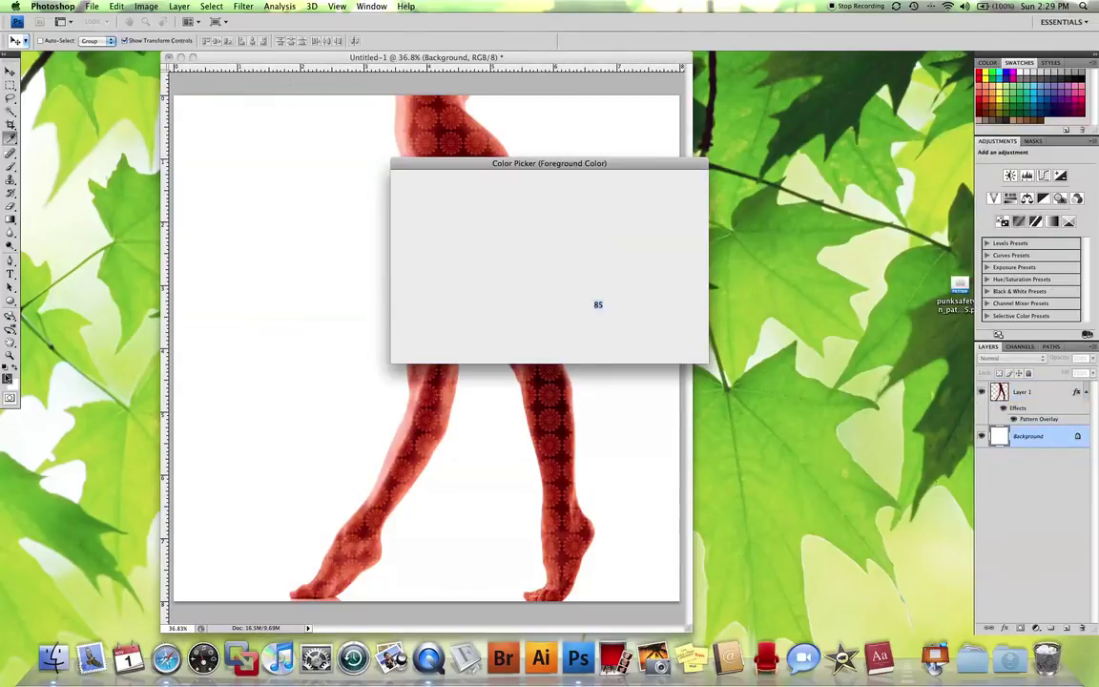
{"action": "left_click", "coordinate": [420, 115]}
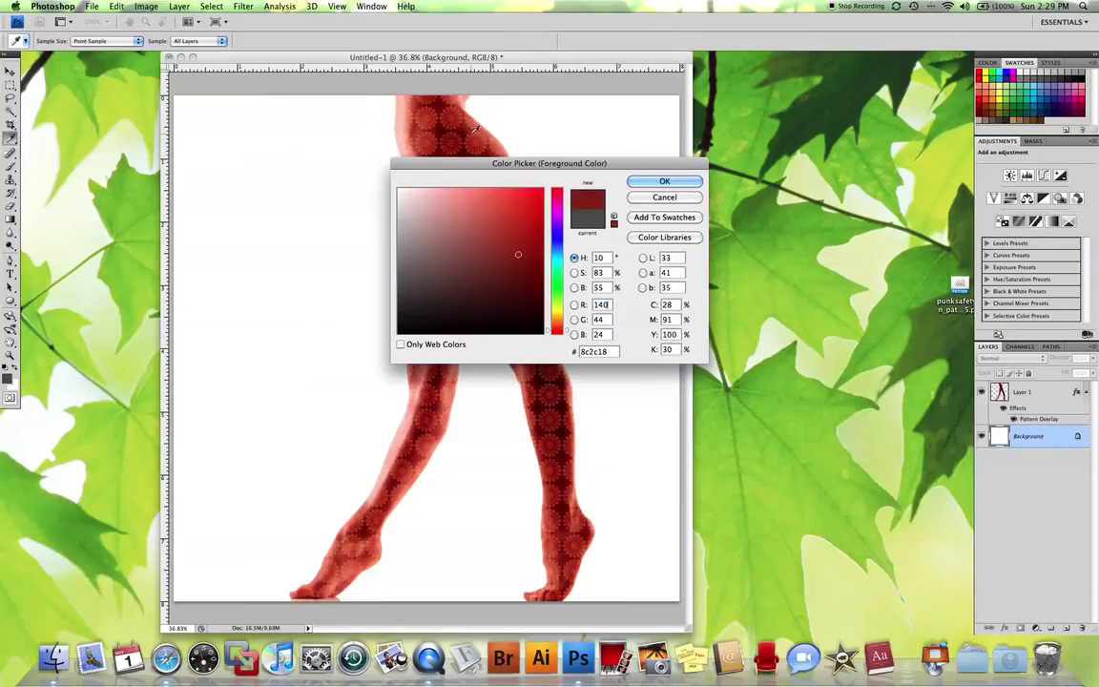
{"action": "left_click", "coordinate": [663, 181]}
{"action": "key", "text": "v"}
Step: Set a near-black background colour and drag a red-to-black gradient from top-right to lower left
{"action": "left_click", "coordinate": [17, 386]}
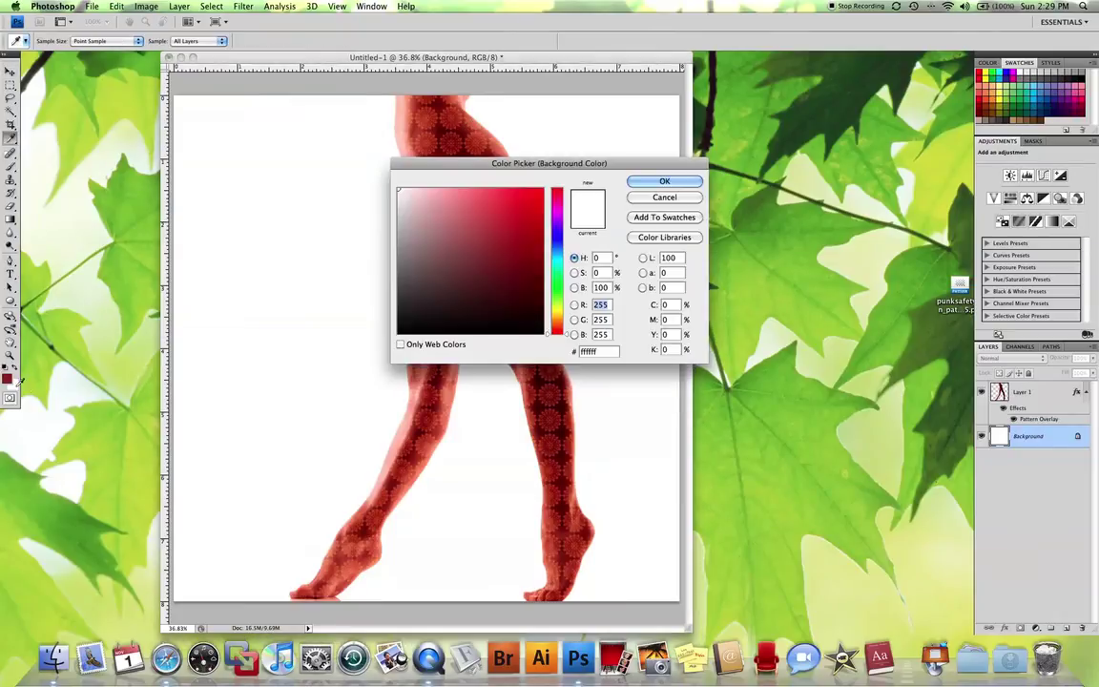
{"action": "left_click", "coordinate": [401, 329]}
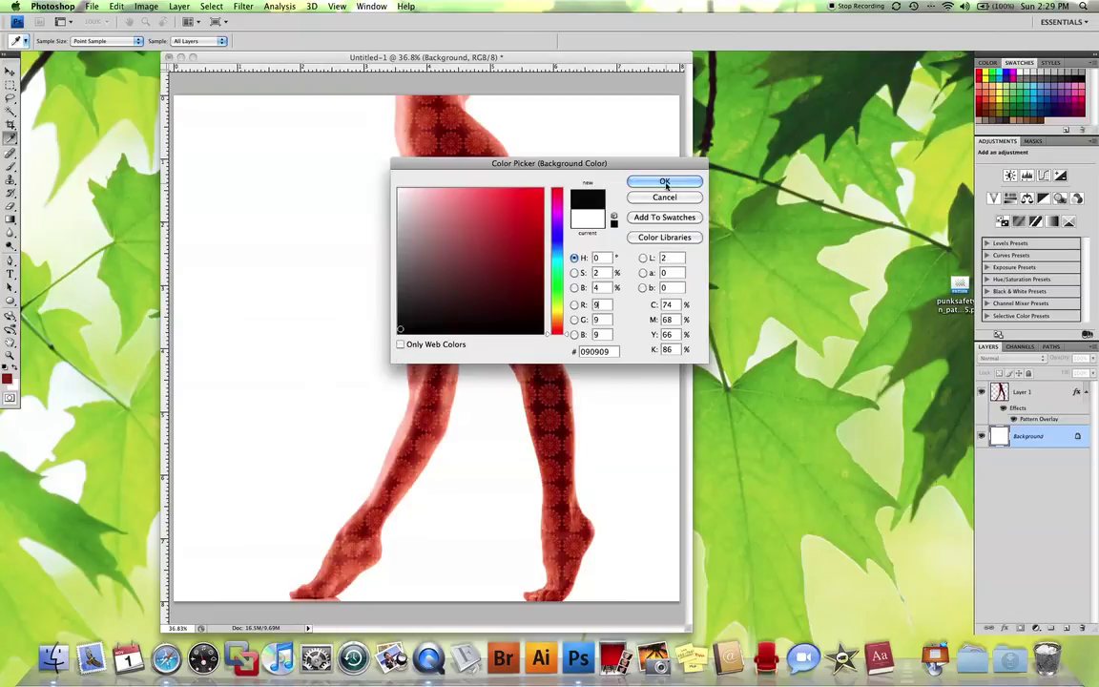
{"action": "left_click", "coordinate": [663, 181]}
{"action": "key", "text": "v"}
{"action": "left_click", "coordinate": [10, 219]}
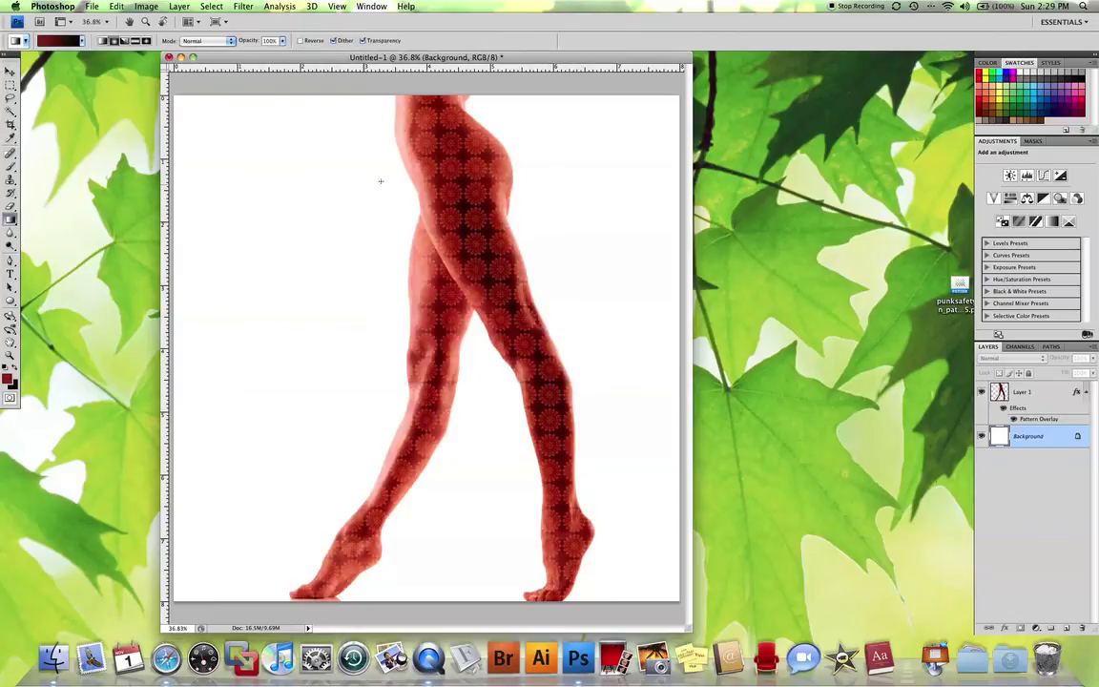
{"action": "left_click_drag", "start_coordinate": [663, 106], "coordinate": [177, 597]}
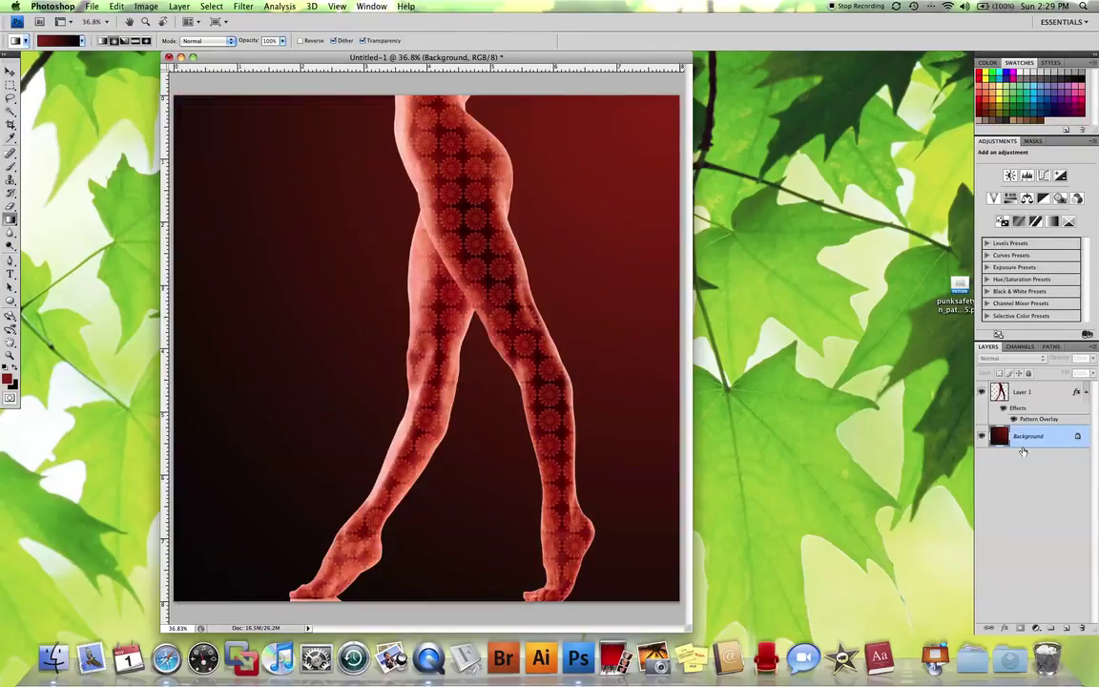
Step: Add a large, soft Multiply drop shadow at 75% opacity and 42 px distance to Layer 1
{"action": "left_click", "coordinate": [1039, 400]}
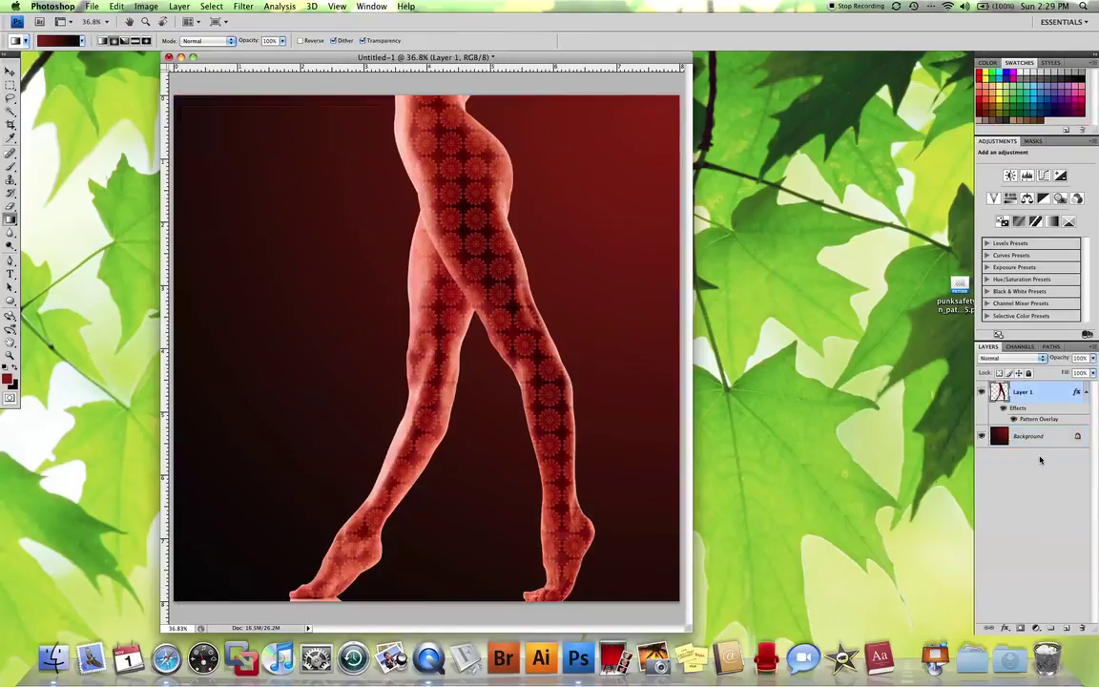
{"action": "left_click", "coordinate": [1005, 628]}
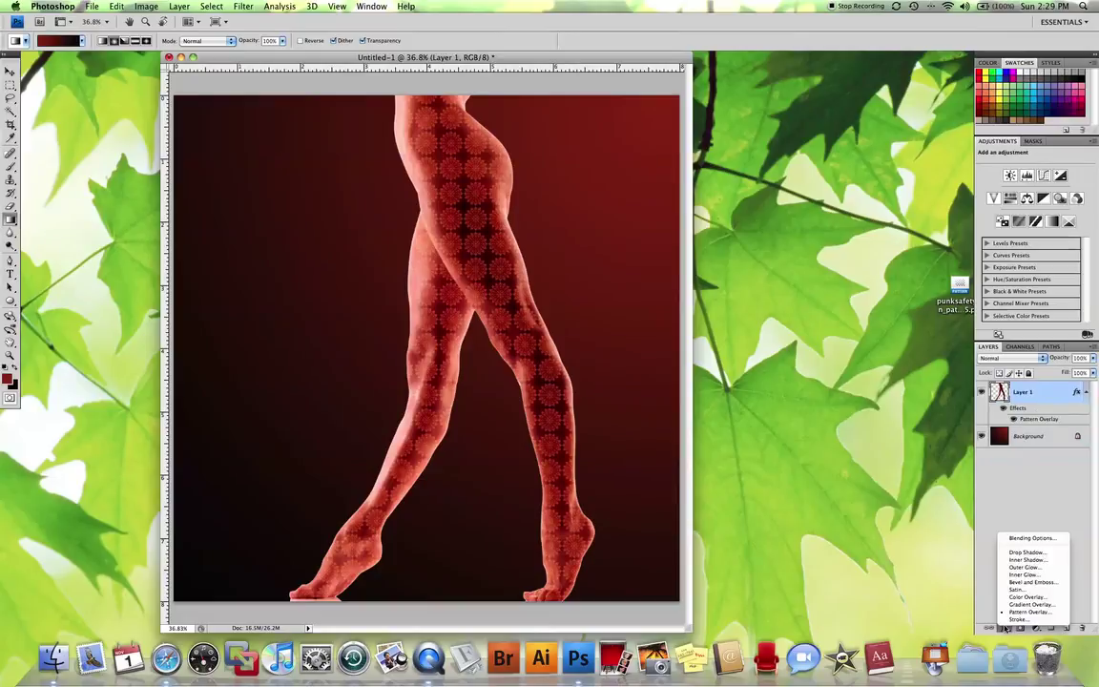
{"action": "left_click", "coordinate": [1025, 553]}
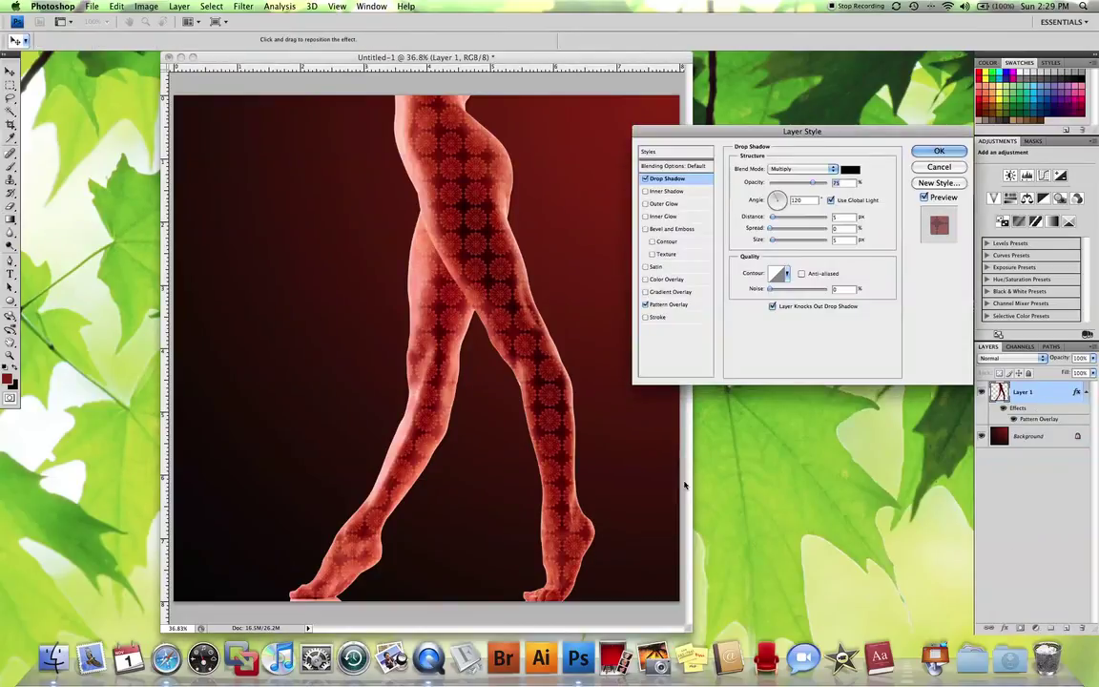
{"action": "left_click_drag", "start_coordinate": [773, 239], "coordinate": [782, 239]}
{"action": "left_click_drag", "start_coordinate": [594, 356], "coordinate": [586, 390]}
{"action": "left_click_drag", "start_coordinate": [781, 240], "coordinate": [795, 242]}
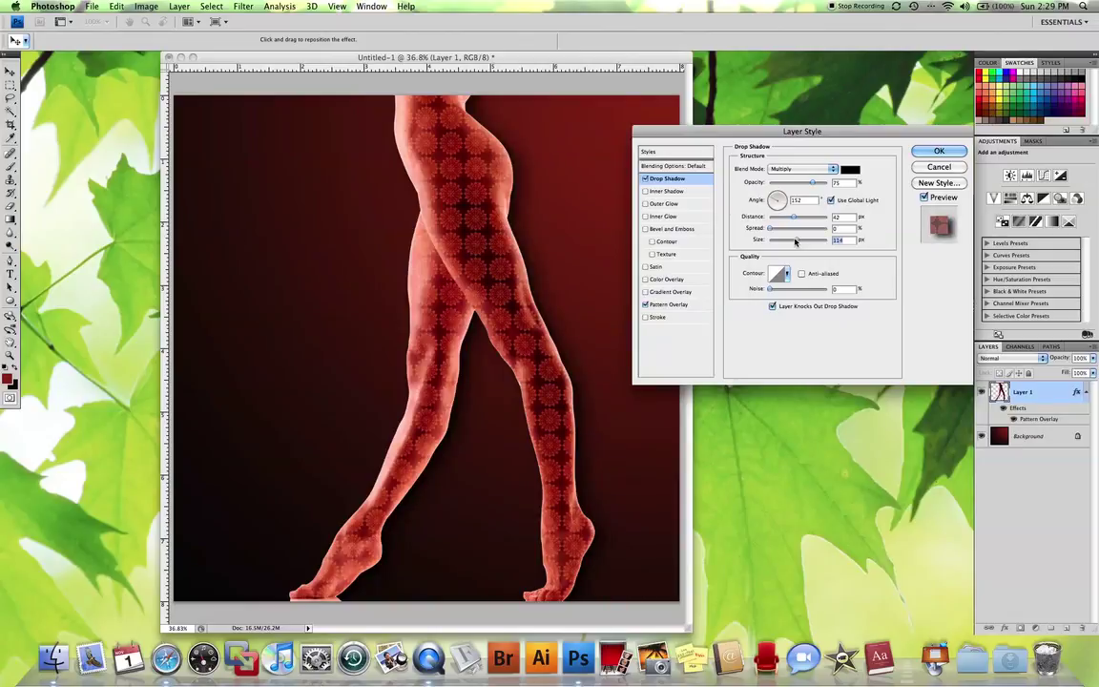
{"action": "left_click", "coordinate": [936, 153]}
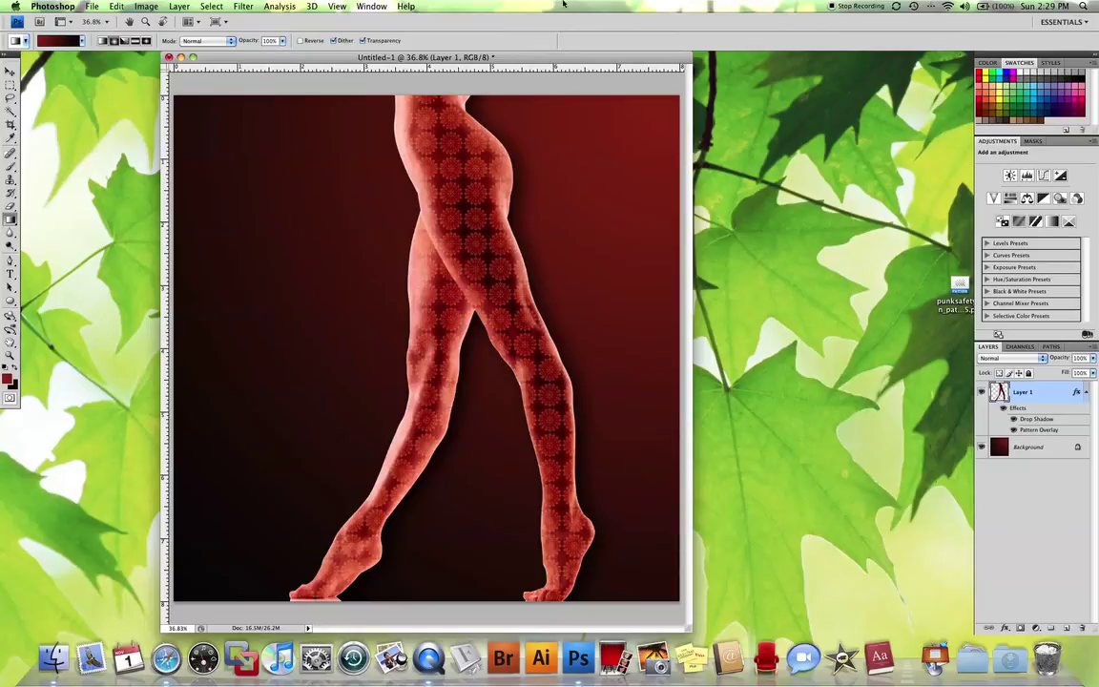
{"action": "left_click_drag", "start_coordinate": [568, 57], "coordinate": [658, 63]}
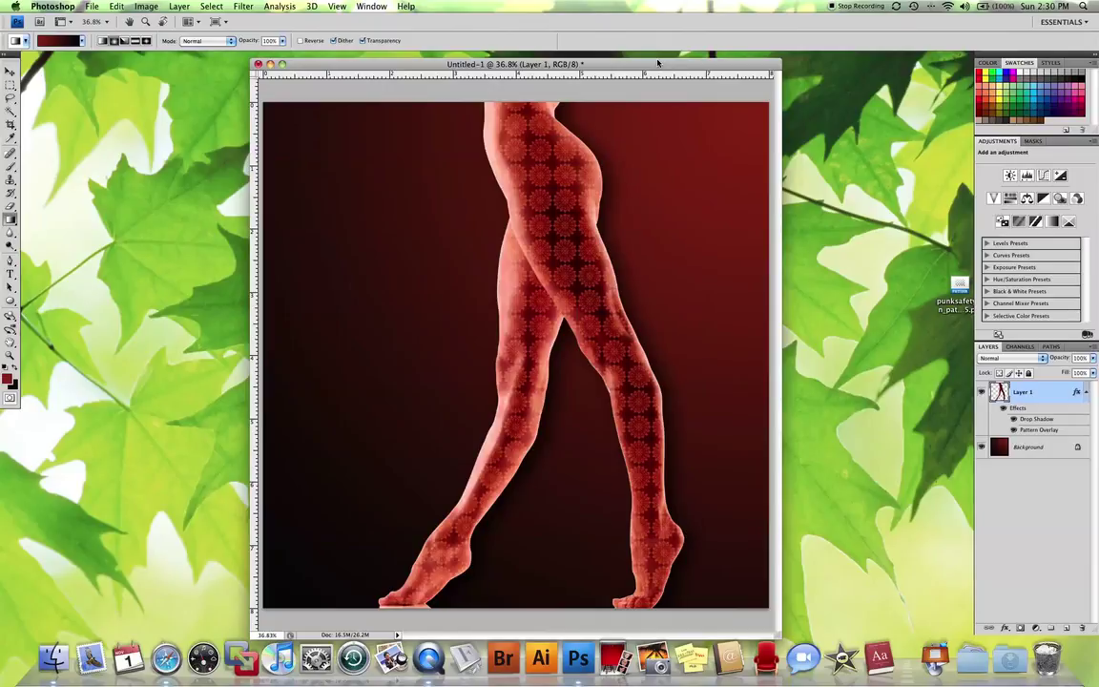
{"action": "left_click_drag", "start_coordinate": [622, 64], "coordinate": [629, 68]}
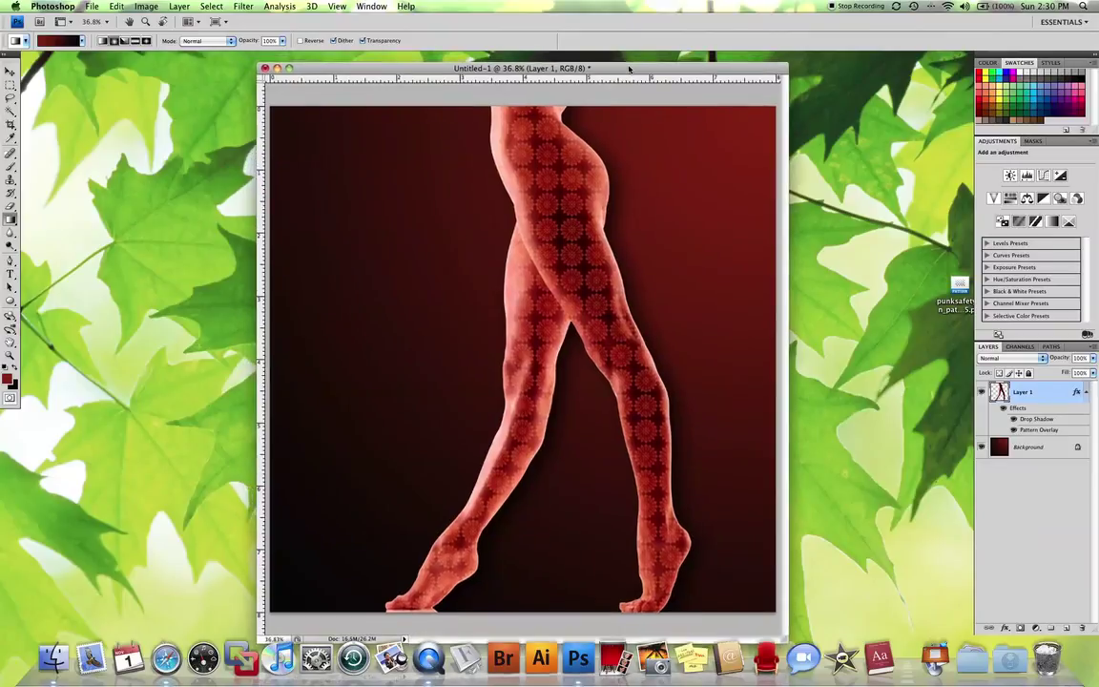